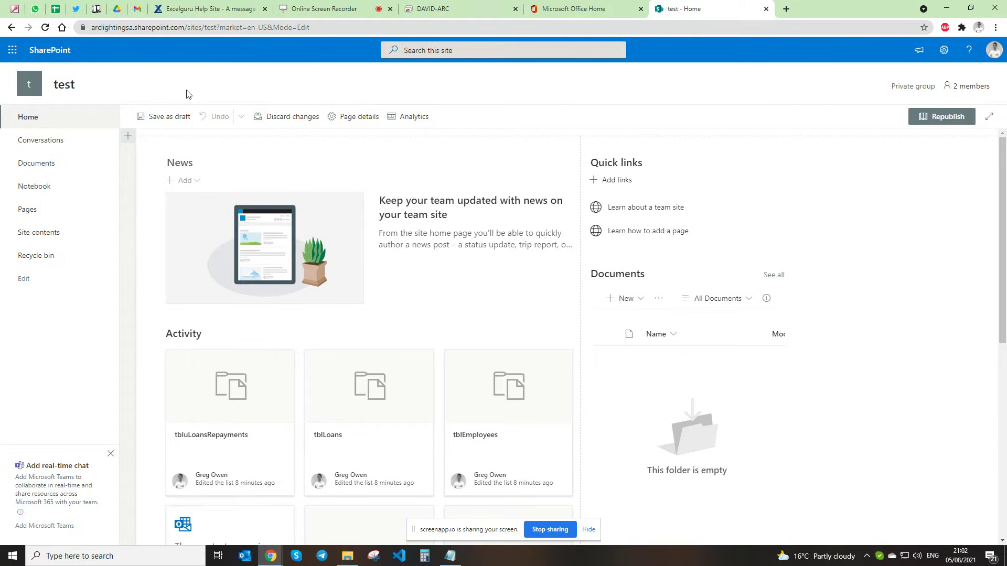
- Switch from the test team site to the Microsoft Office Home browser tab
{"action": "left_click", "coordinate": [573, 8]}
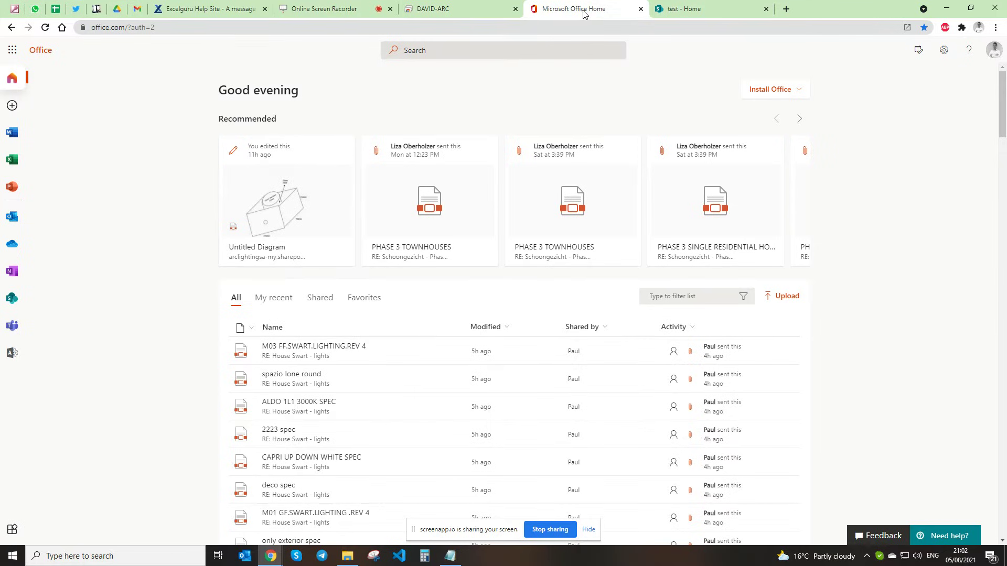
- Go to SharePoint from the app launcher and start a new Team site
{"action": "left_click", "coordinate": [12, 50]}
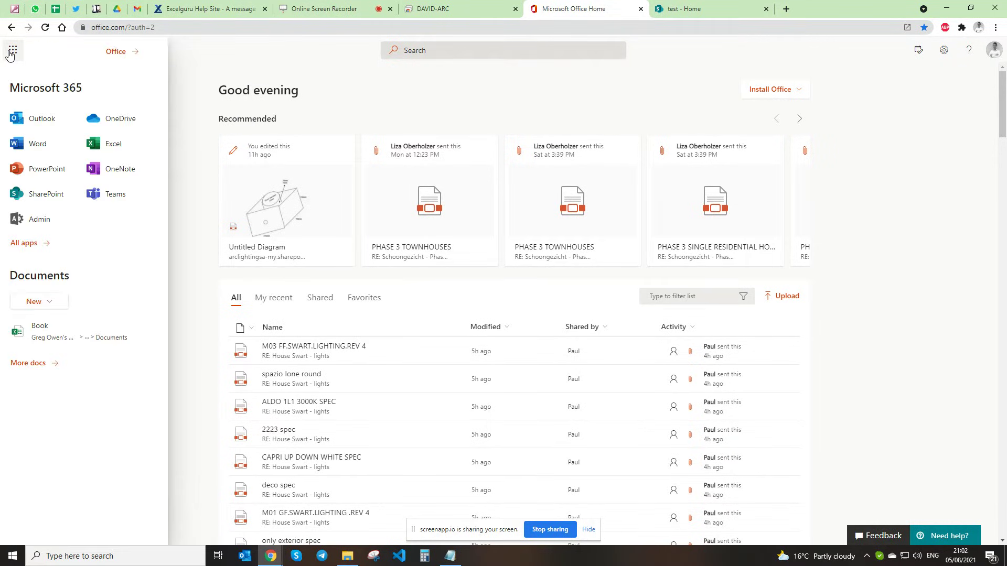
{"action": "left_click", "coordinate": [48, 198]}
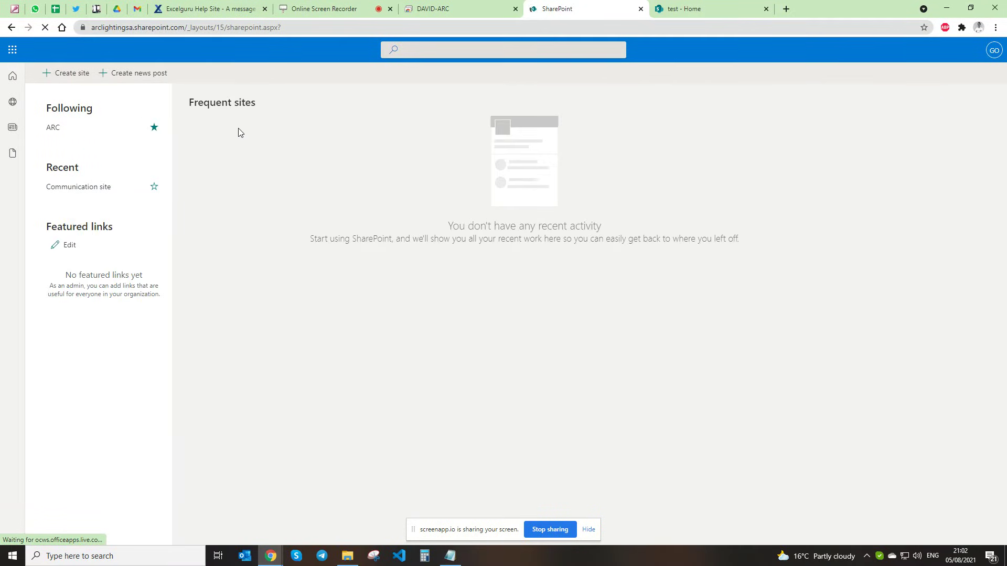
{"action": "left_click", "coordinate": [69, 80]}
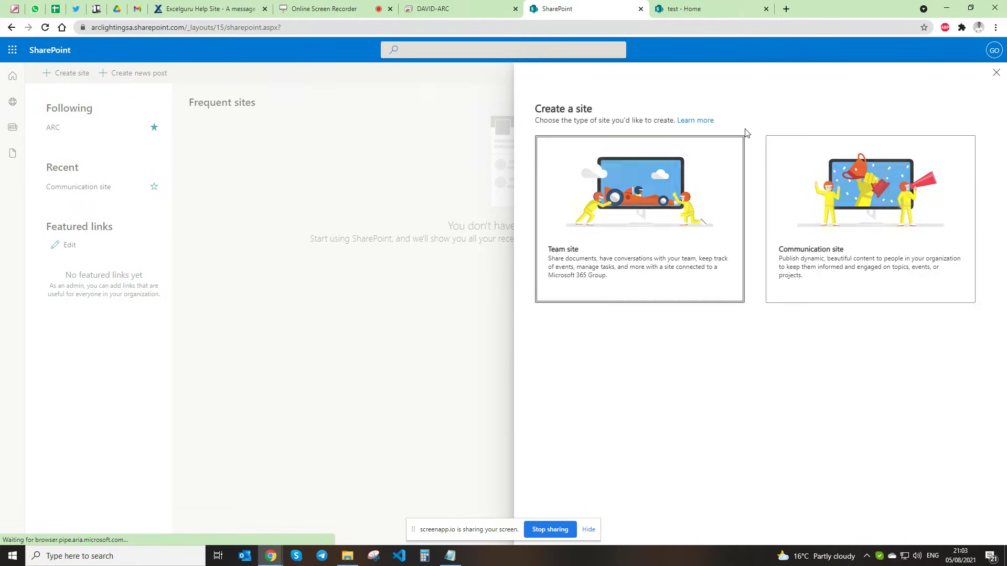
{"action": "left_click", "coordinate": [636, 195]}
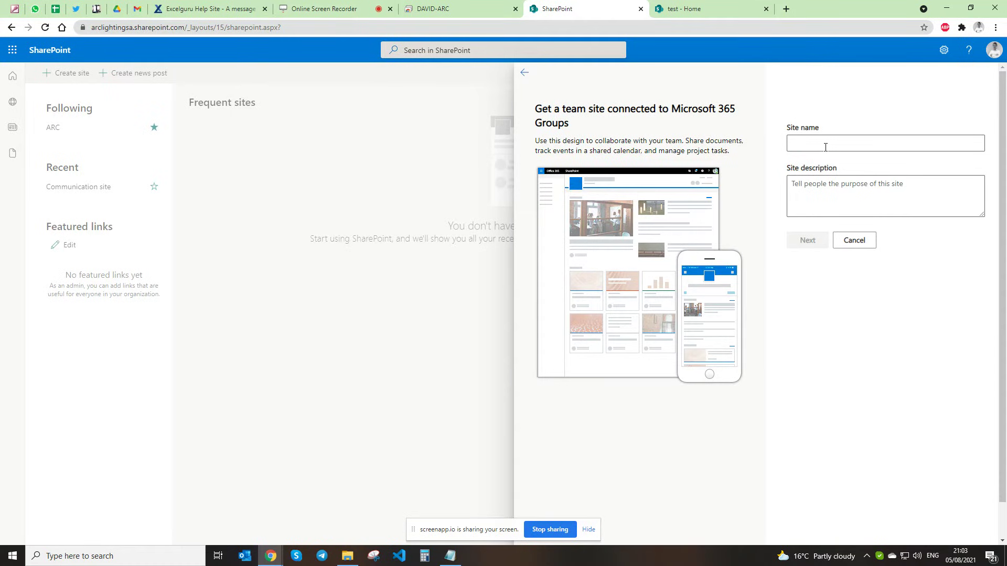
- Name the team site 'testhr', copy its site URL, and continue to group members
{"action": "type", "text": "testhr"}
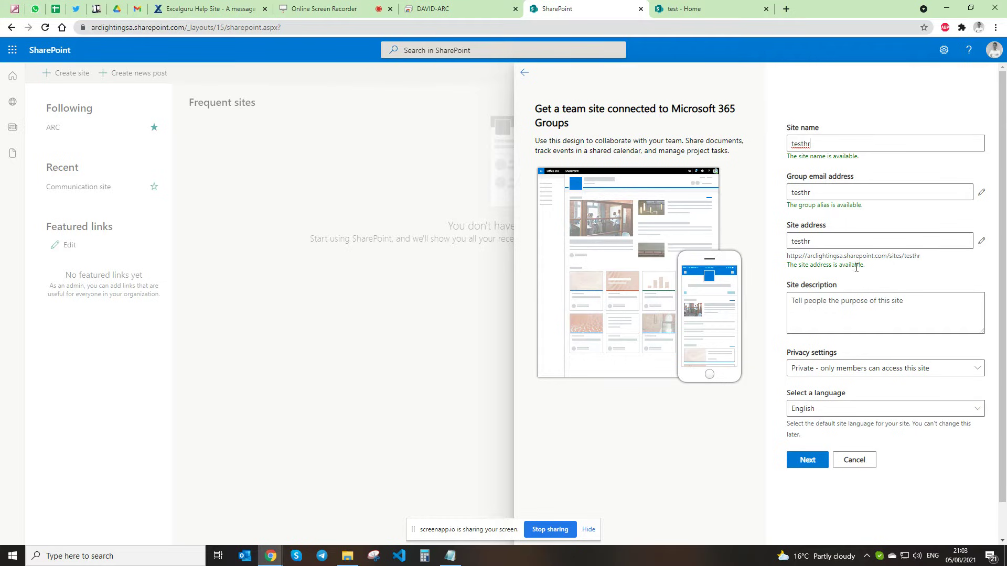
{"action": "left_click_drag", "start_coordinate": [920, 255], "coordinate": [779, 264]}
{"action": "right_click", "coordinate": [788, 258]}
{"action": "left_click", "coordinate": [823, 266]}
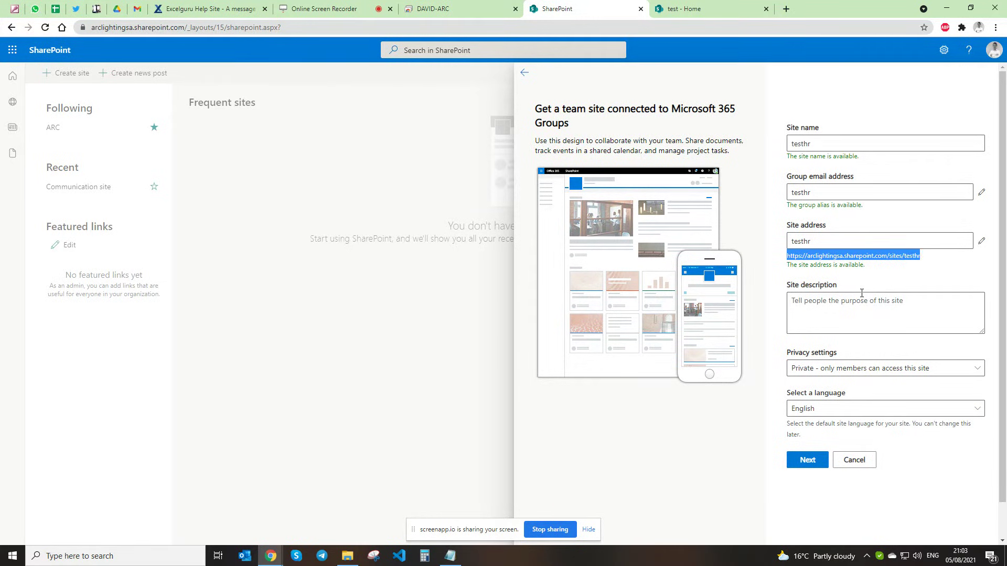
{"action": "left_click", "coordinate": [807, 460]}
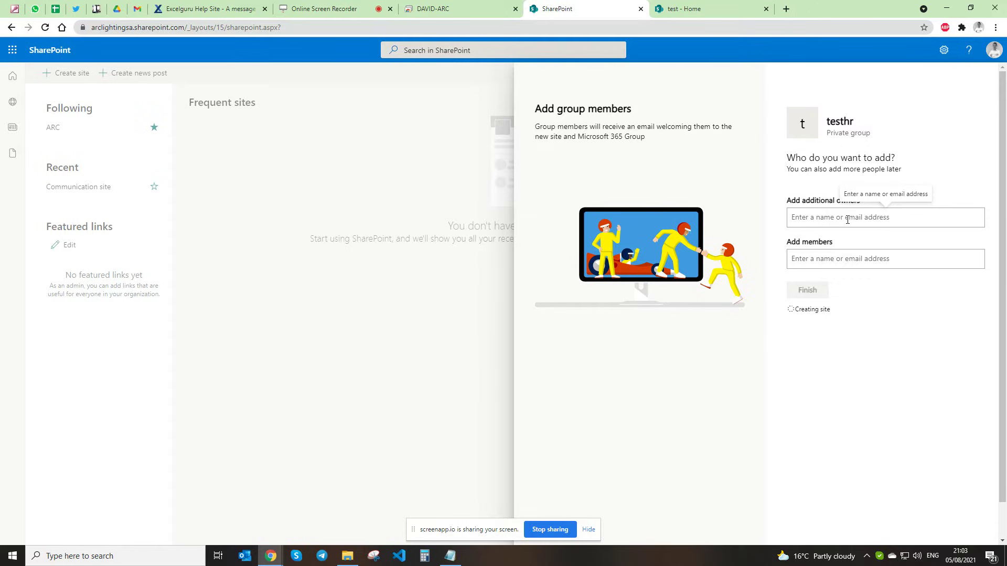
- Add a colleague as additional owner, finish the testhr site, then switch to the remote desktop
{"action": "type", "text": "david"}
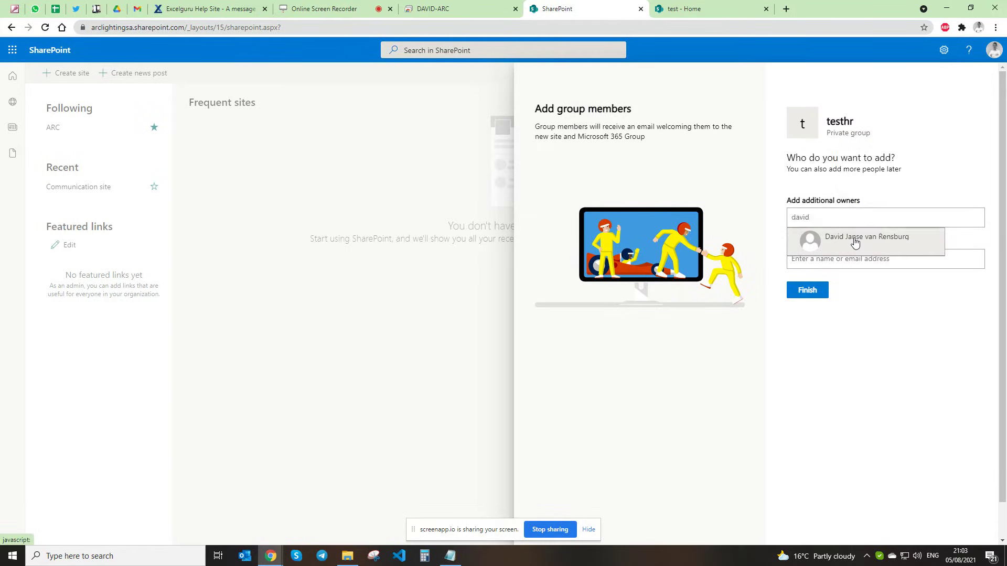
{"action": "left_click", "coordinate": [857, 238]}
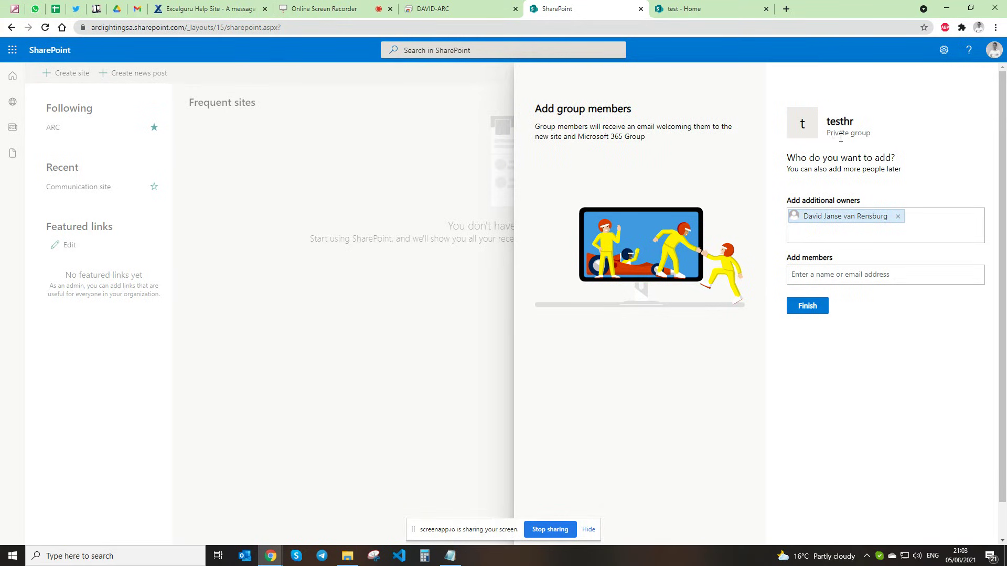
{"action": "left_click", "coordinate": [826, 217]}
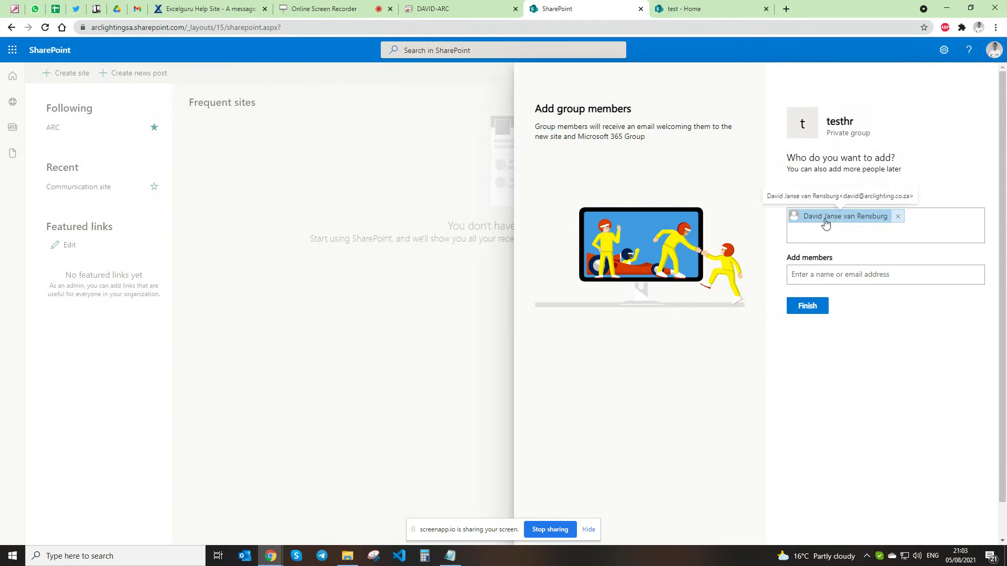
{"action": "left_click", "coordinate": [834, 233]}
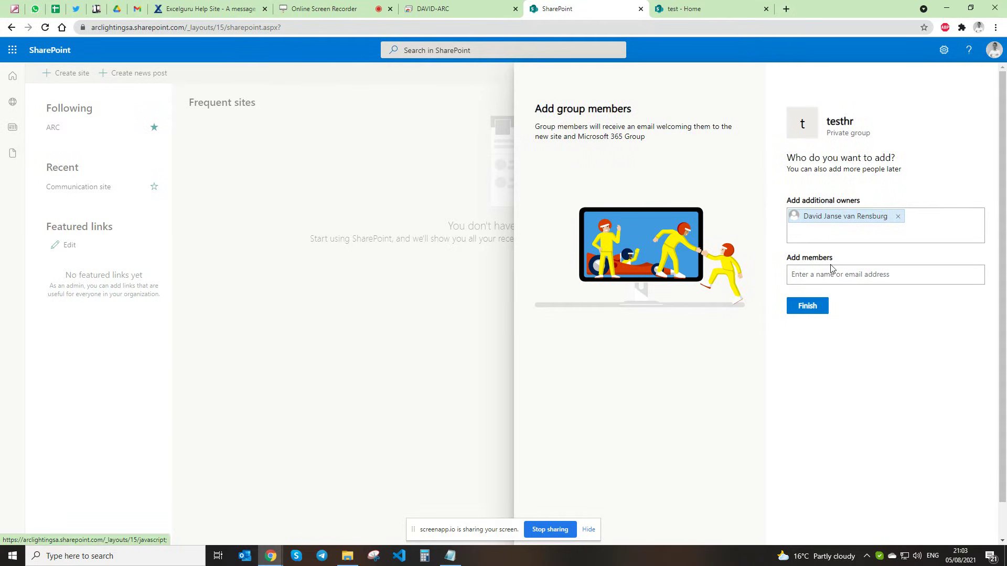
{"action": "left_click", "coordinate": [803, 306]}
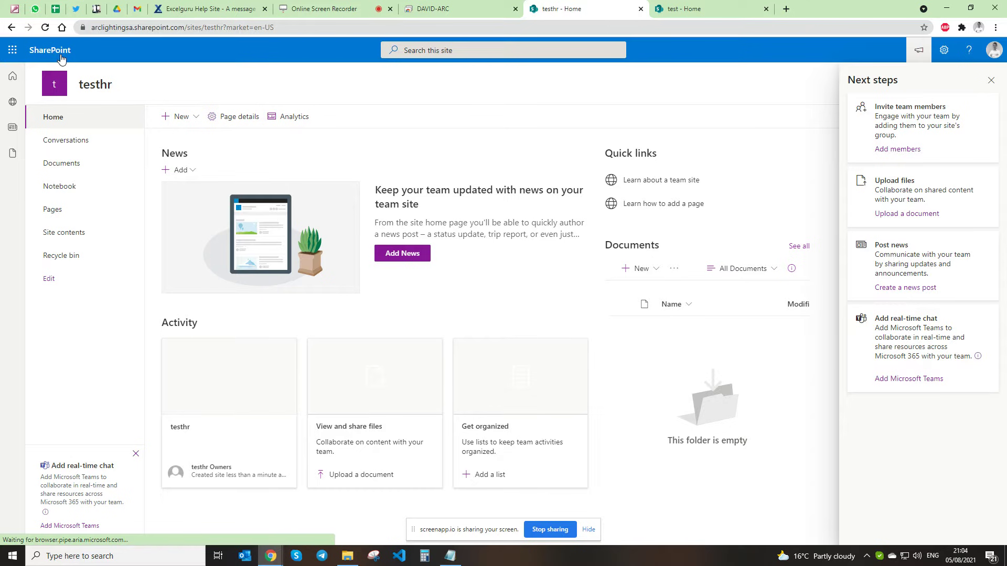
{"action": "left_click", "coordinate": [452, 9]}
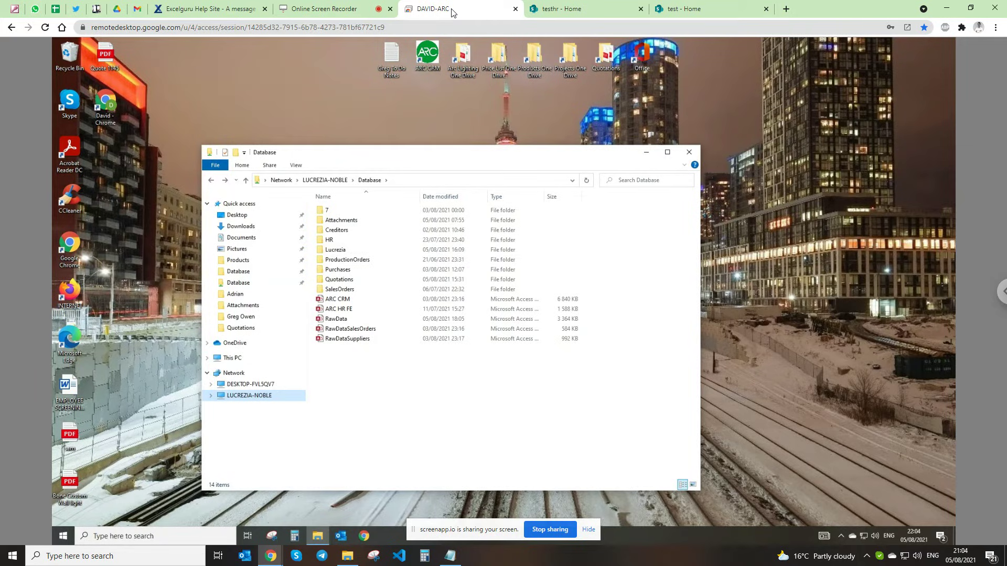
- Arrange the local folder window and the remote Database folder window side by side
{"action": "left_click", "coordinate": [946, 8]}
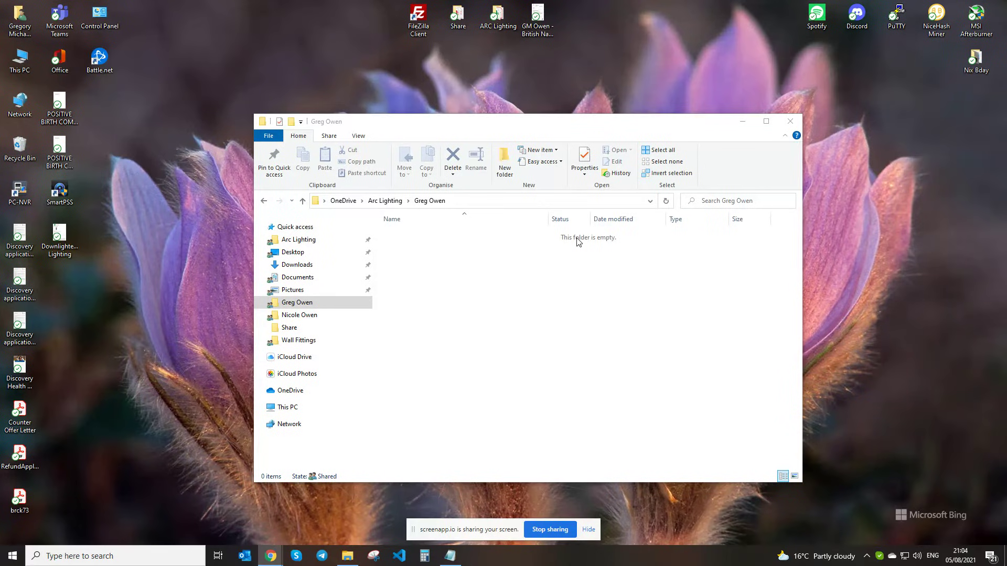
{"action": "left_click_drag", "start_coordinate": [485, 125], "coordinate": [511, 119]}
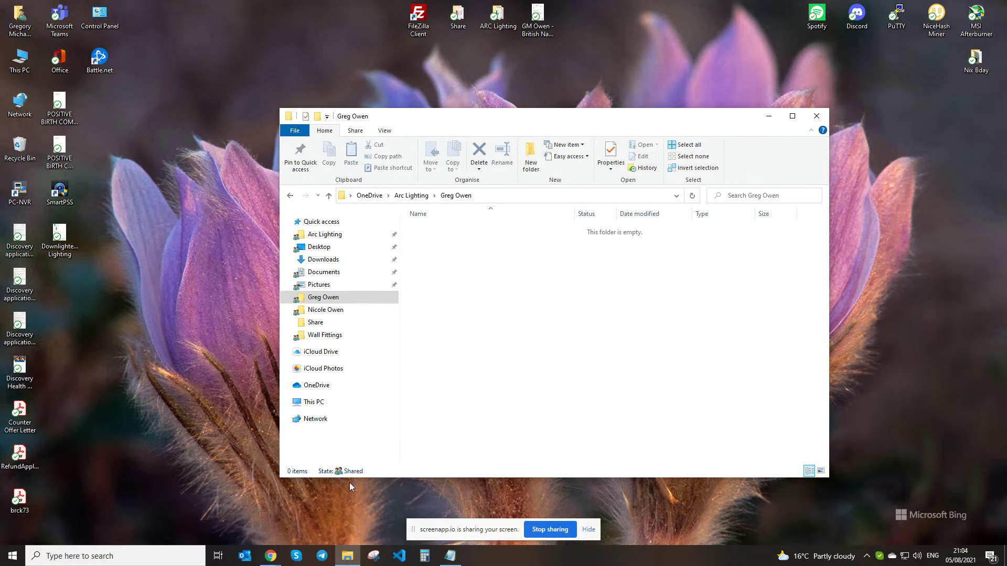
{"action": "left_click", "coordinate": [244, 511]}
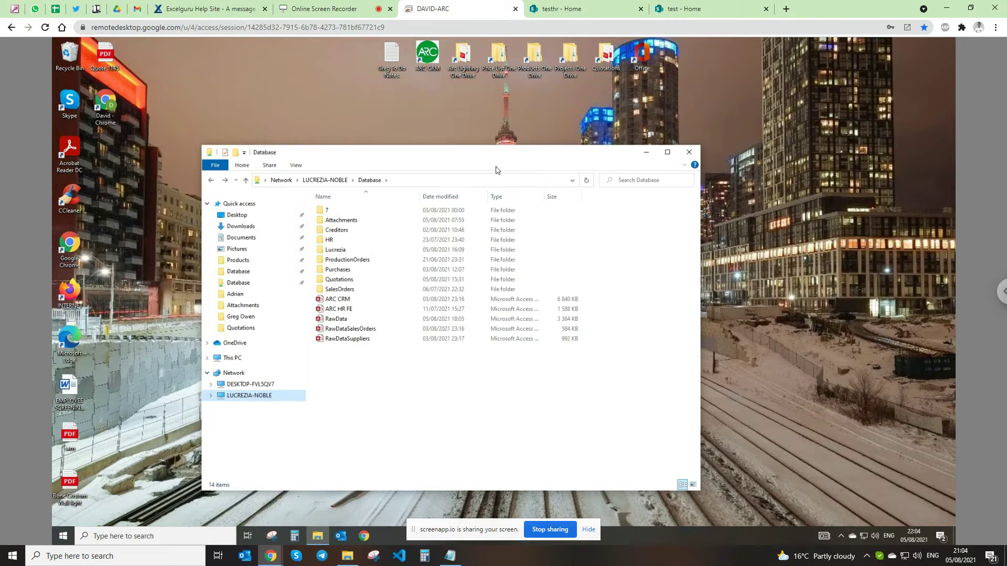
{"action": "left_click_drag", "start_coordinate": [502, 156], "coordinate": [520, 148]}
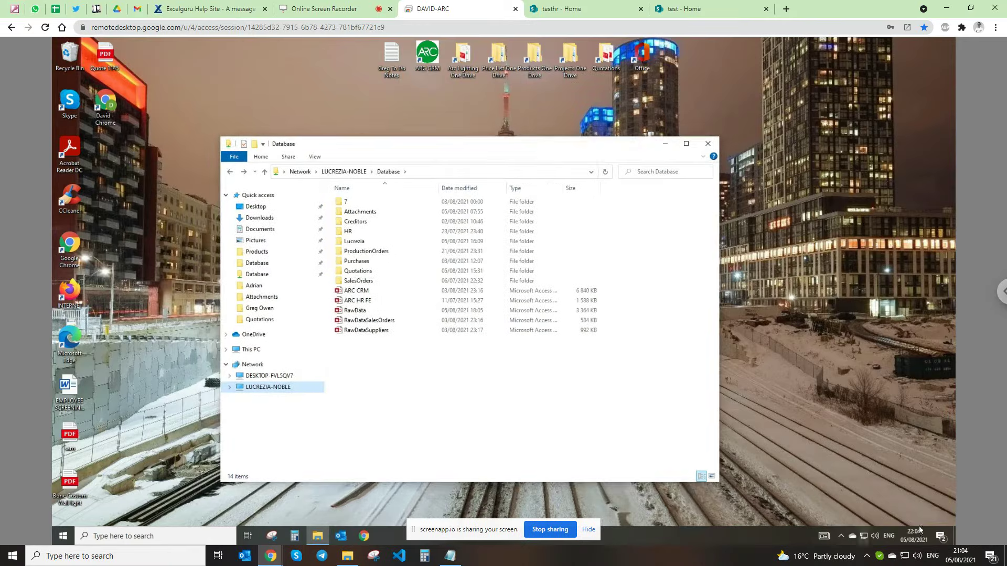
- Copy ARC HR FE from Database into the personal OneDrive folder under Arc Lighting
{"action": "mouse_move", "coordinate": [919, 539]}
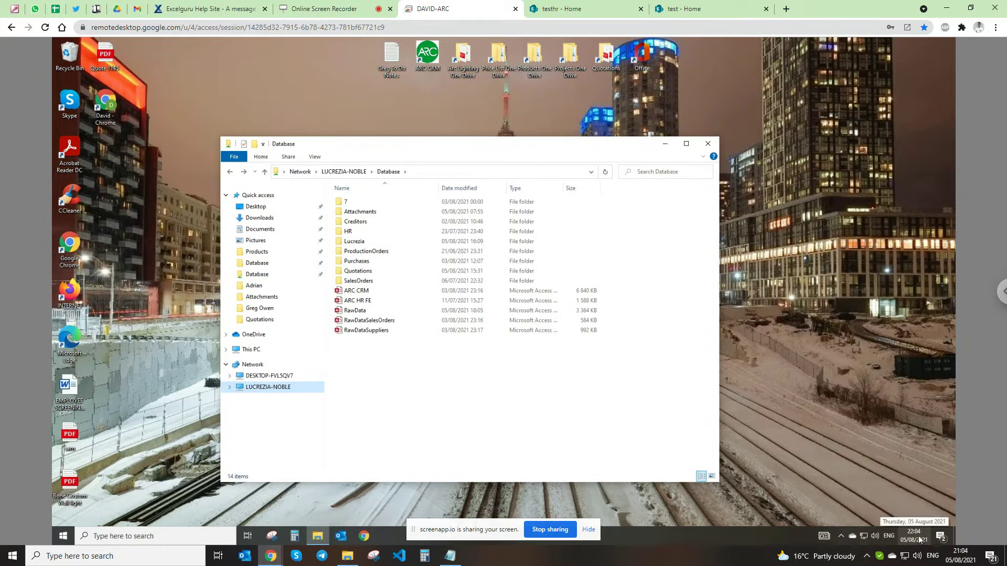
{"action": "mouse_move", "coordinate": [951, 560]}
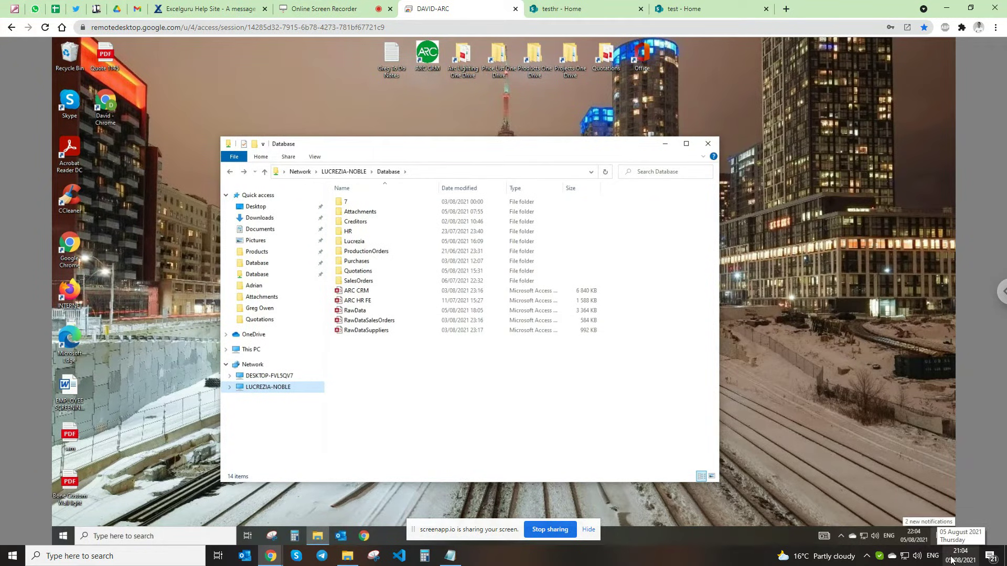
{"action": "left_click", "coordinate": [366, 304]}
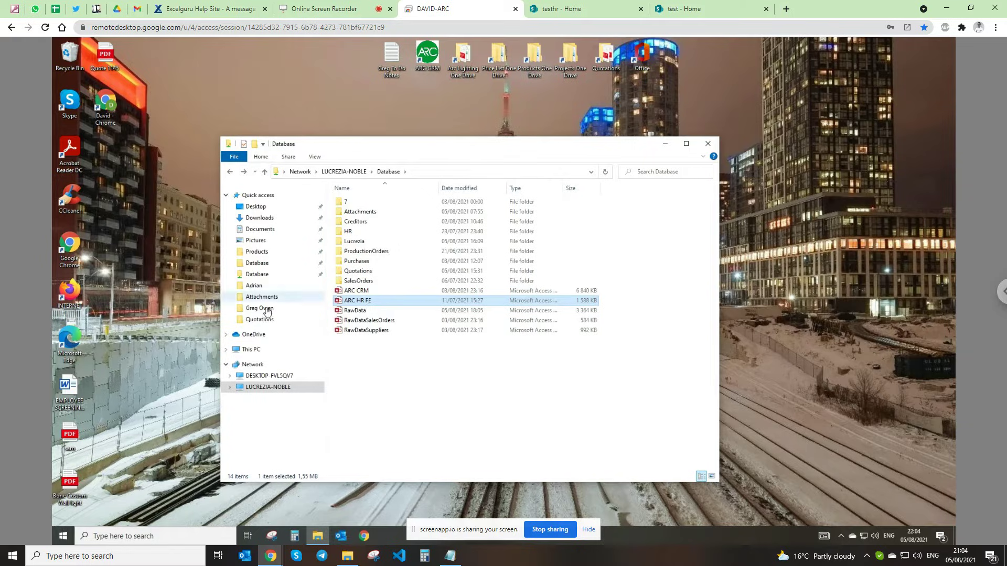
{"action": "left_click", "coordinate": [257, 308]}
{"action": "left_click", "coordinate": [379, 316]}
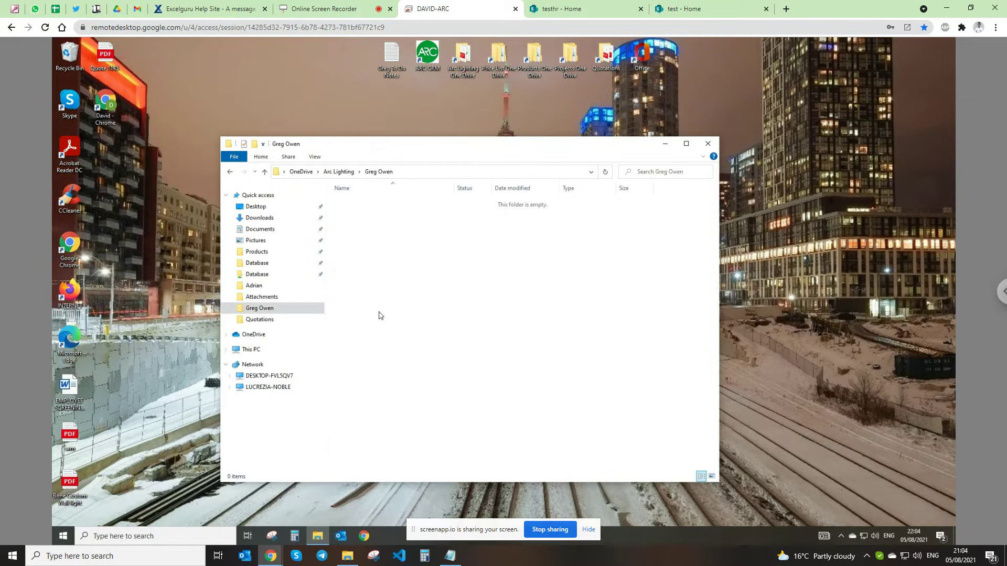
{"action": "key", "text": "ctrl+v"}
- Copy ARC HR BE from Database\HR into the same Arc Lighting OneDrive folder
{"action": "left_click", "coordinate": [230, 172]}
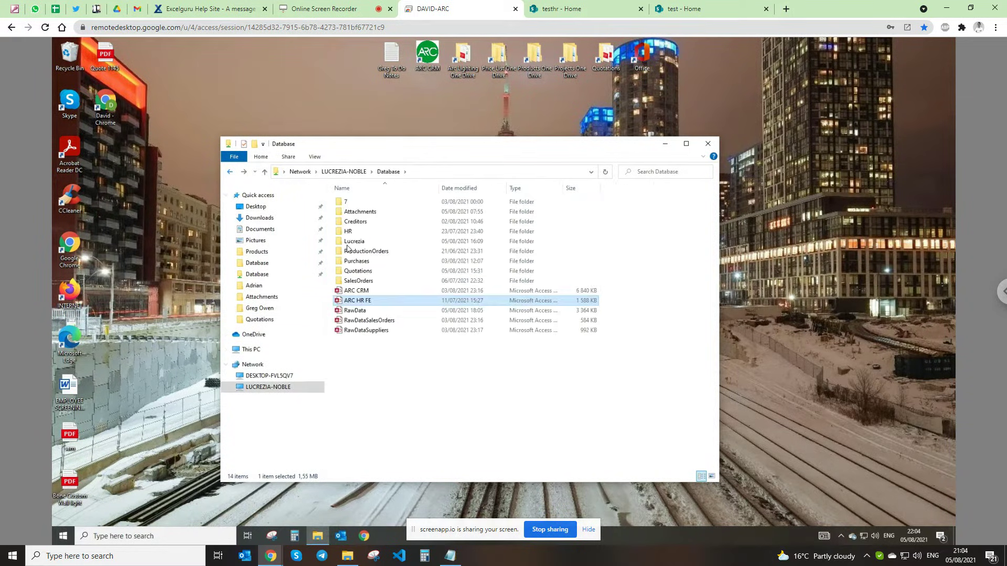
{"action": "double_click", "coordinate": [348, 231]}
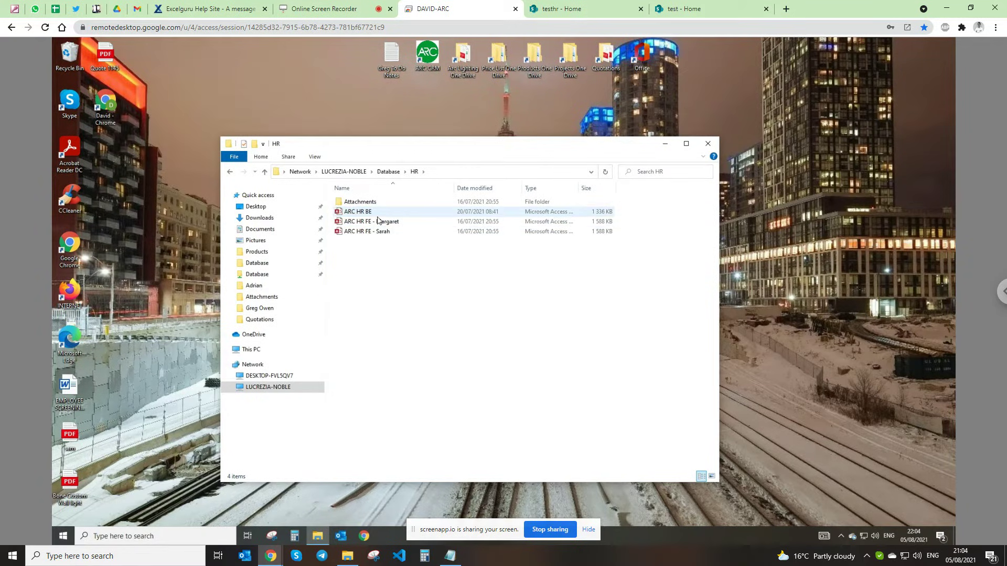
{"action": "left_click", "coordinate": [364, 212]}
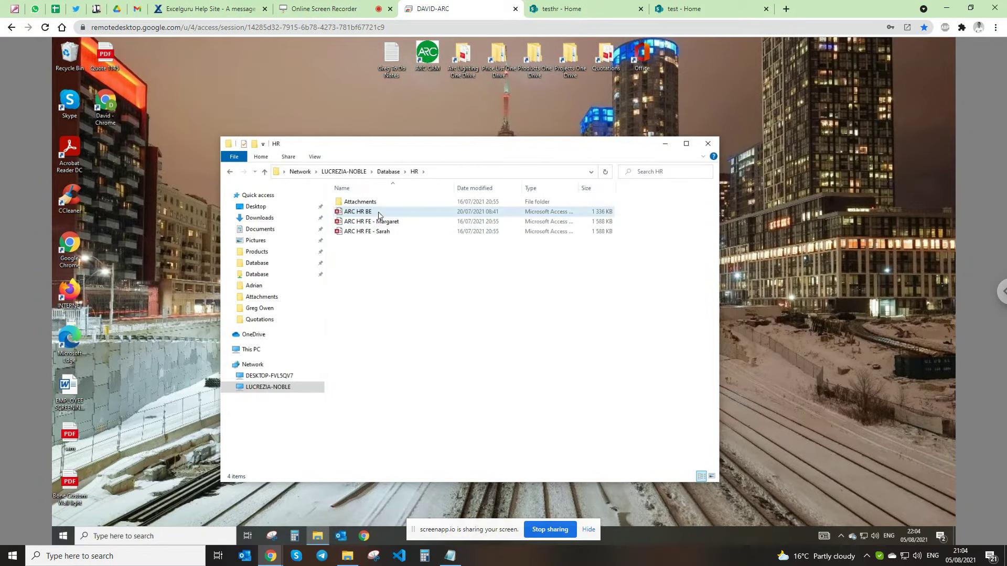
{"action": "left_click", "coordinate": [230, 172]}
{"action": "left_click", "coordinate": [266, 308]}
{"action": "left_click", "coordinate": [381, 320]}
{"action": "key", "text": "ctrl+v"}
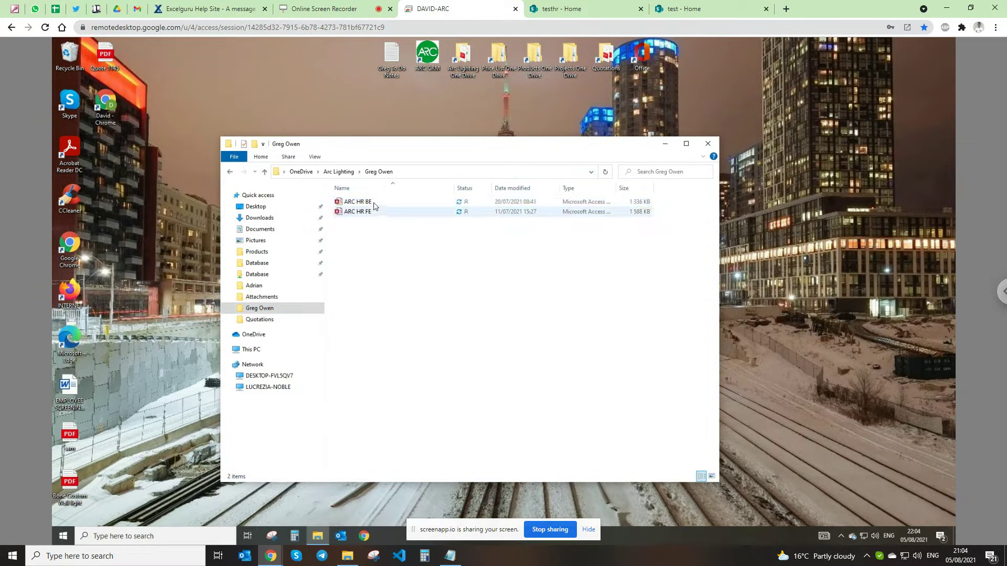
- Return Explorer to the colleague's OneDrive folder and minimize the remote session to show local files
{"action": "mouse_move", "coordinate": [374, 204]}
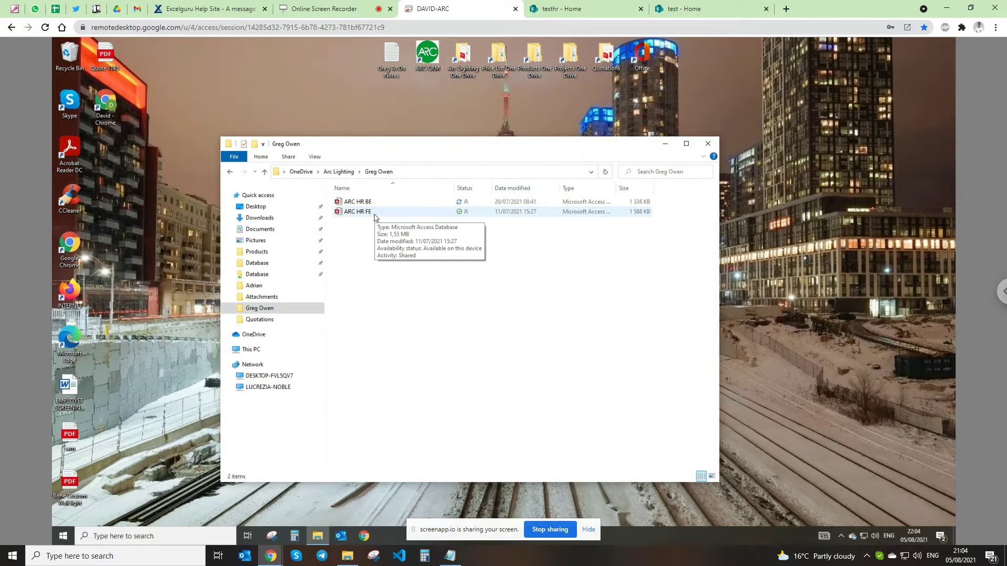
{"action": "left_click", "coordinate": [230, 172]}
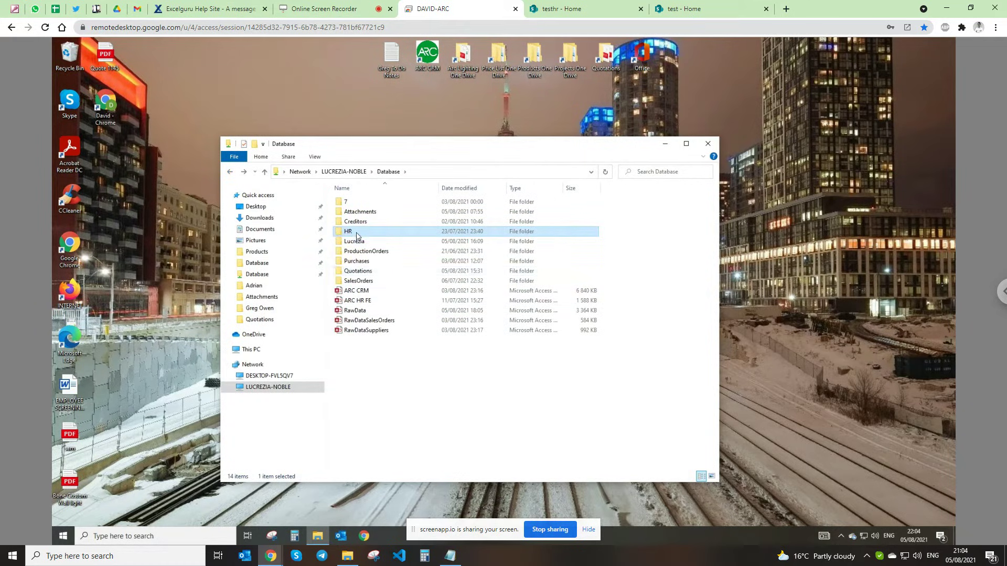
{"action": "mouse_move", "coordinate": [356, 235]}
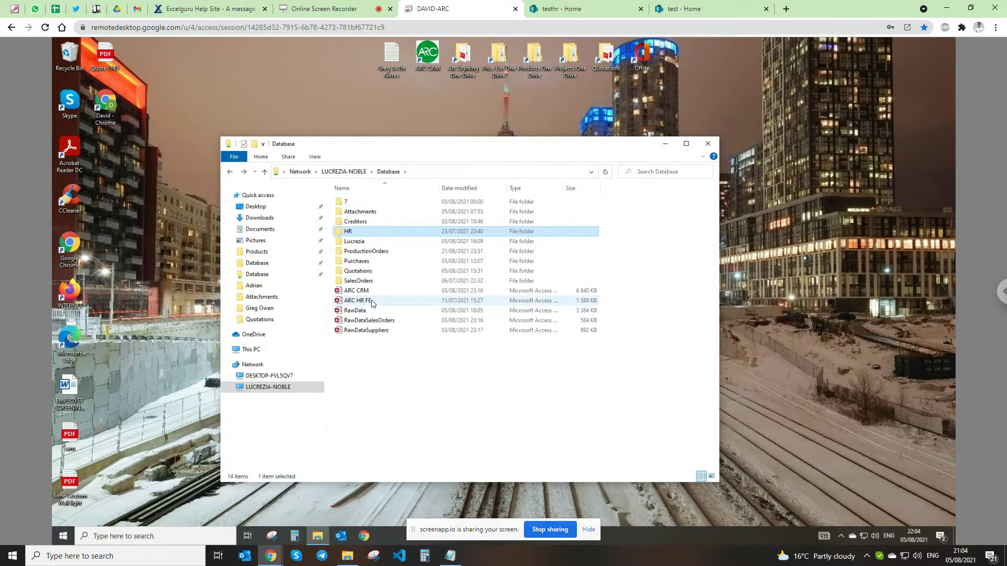
{"action": "mouse_move", "coordinate": [372, 301]}
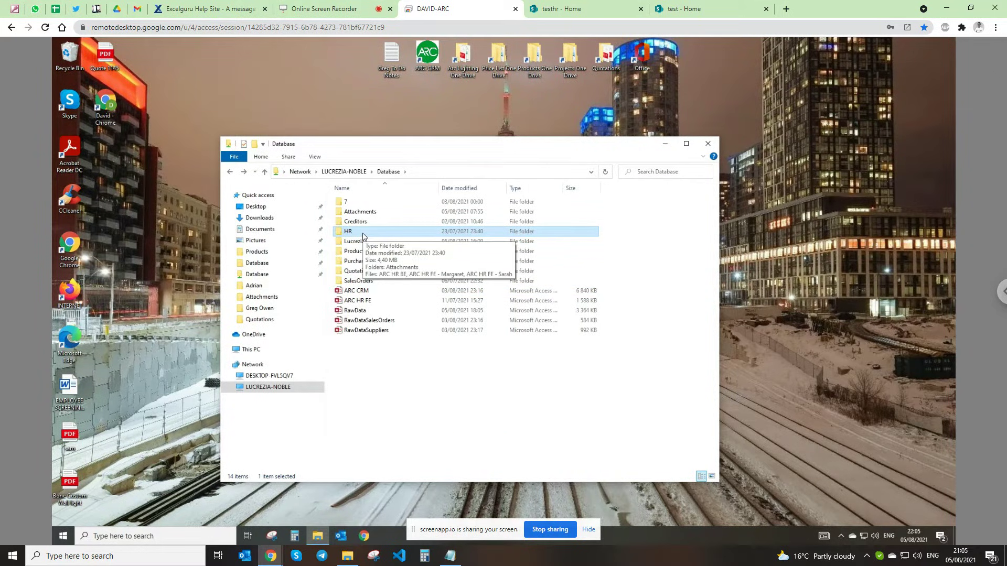
{"action": "left_click", "coordinate": [266, 310]}
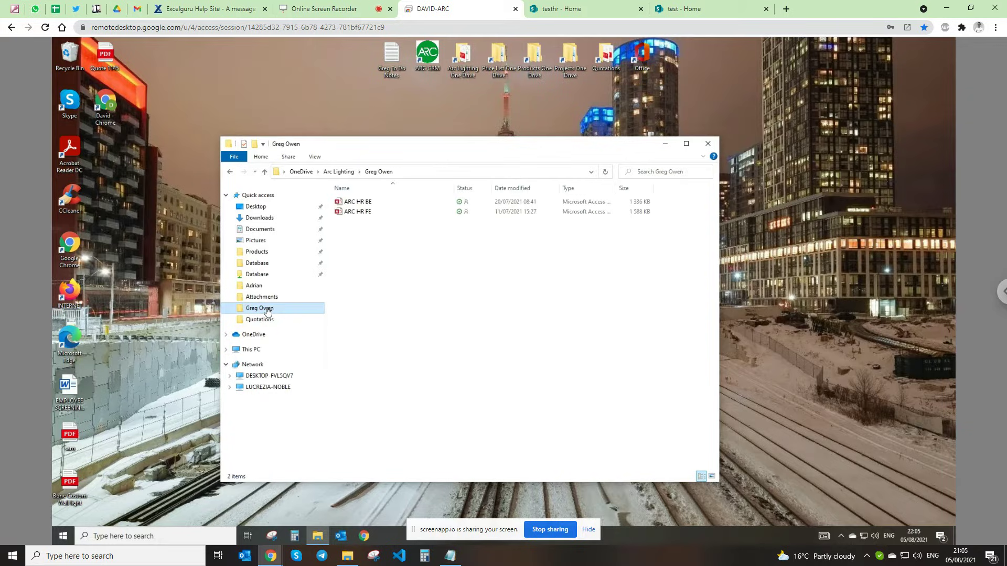
{"action": "left_click", "coordinate": [942, 7]}
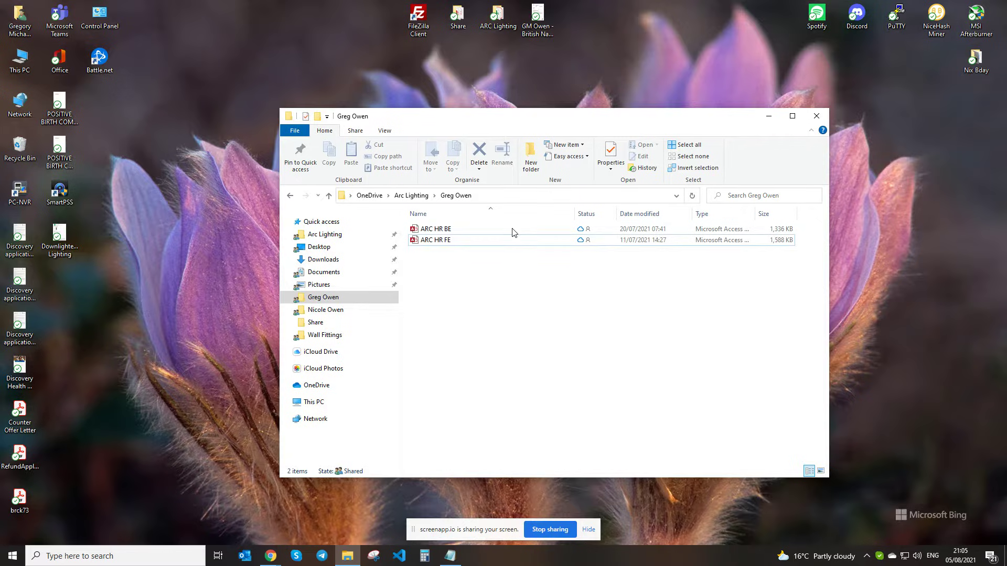
- Open ARC HR BE in Access and enable its active content
{"action": "double_click", "coordinate": [447, 231]}
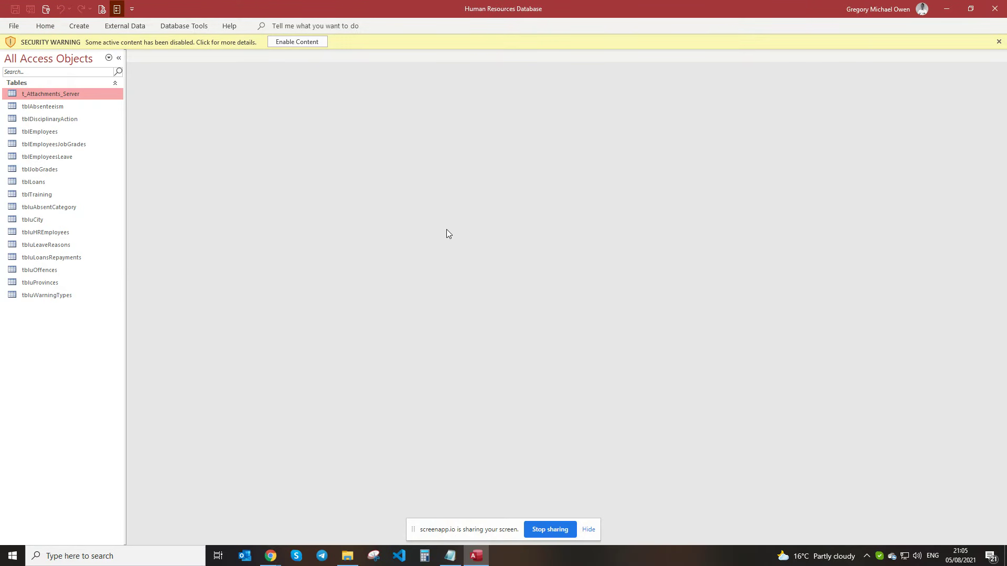
{"action": "left_click", "coordinate": [302, 42]}
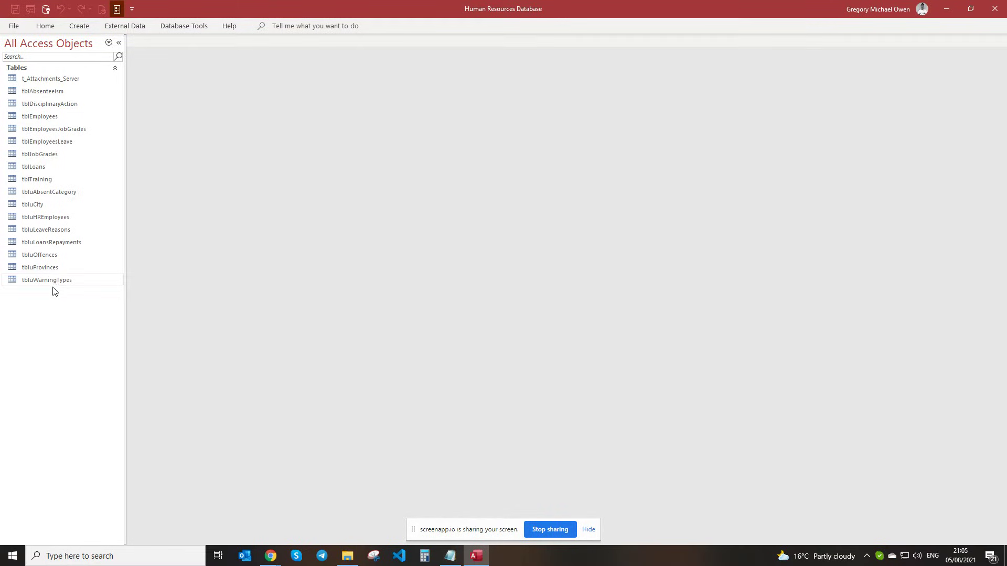
{"action": "left_click", "coordinate": [131, 27]}
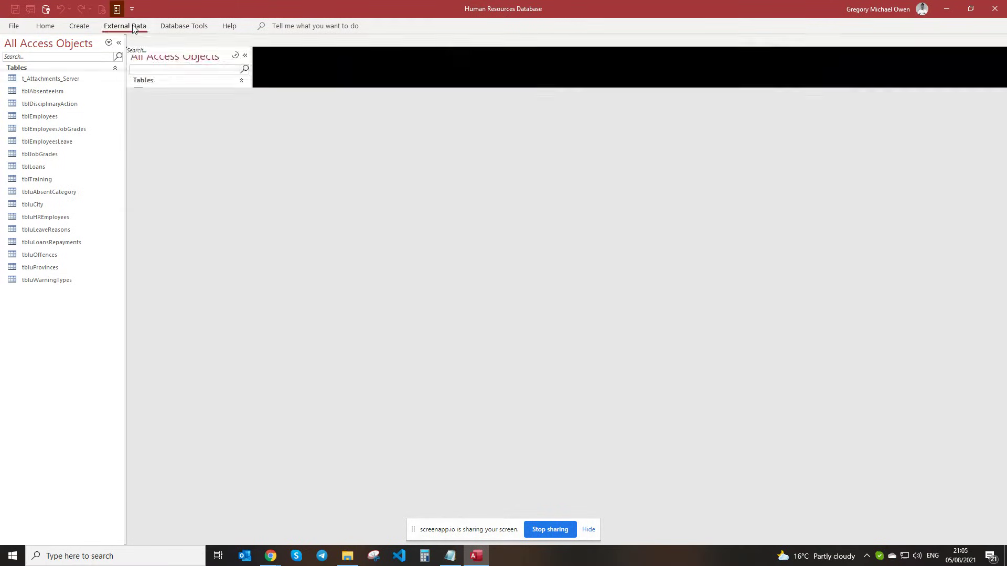
{"action": "left_click", "coordinate": [177, 27]}
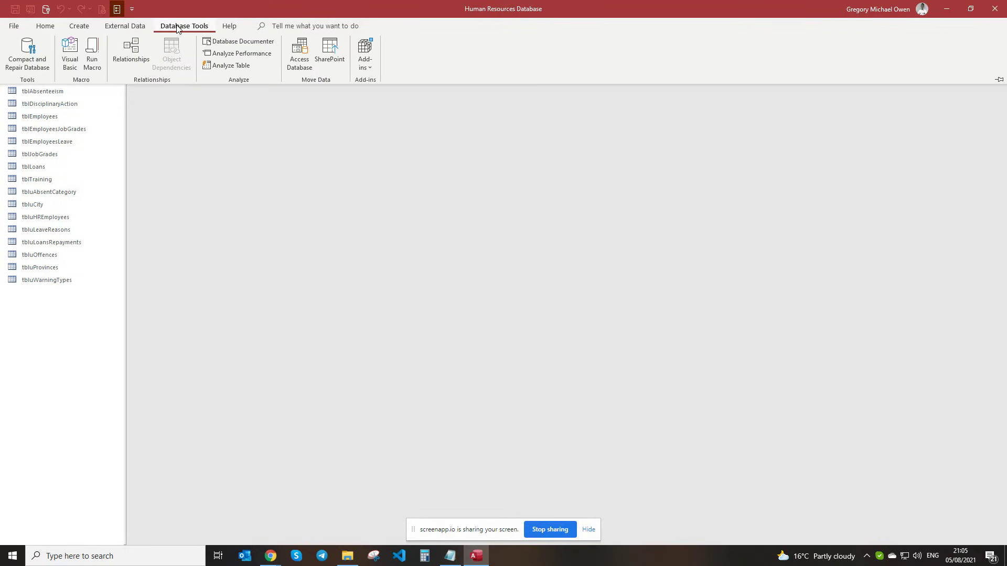
{"action": "left_click", "coordinate": [329, 64]}
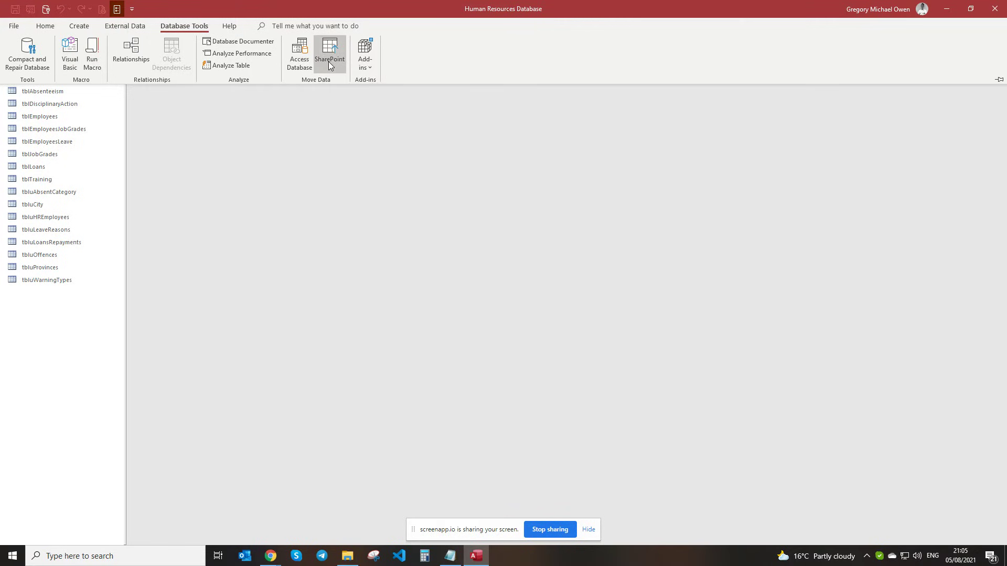
{"action": "type", "text": "https://arclightingsa.sharepoint.com/sites/testhr"}
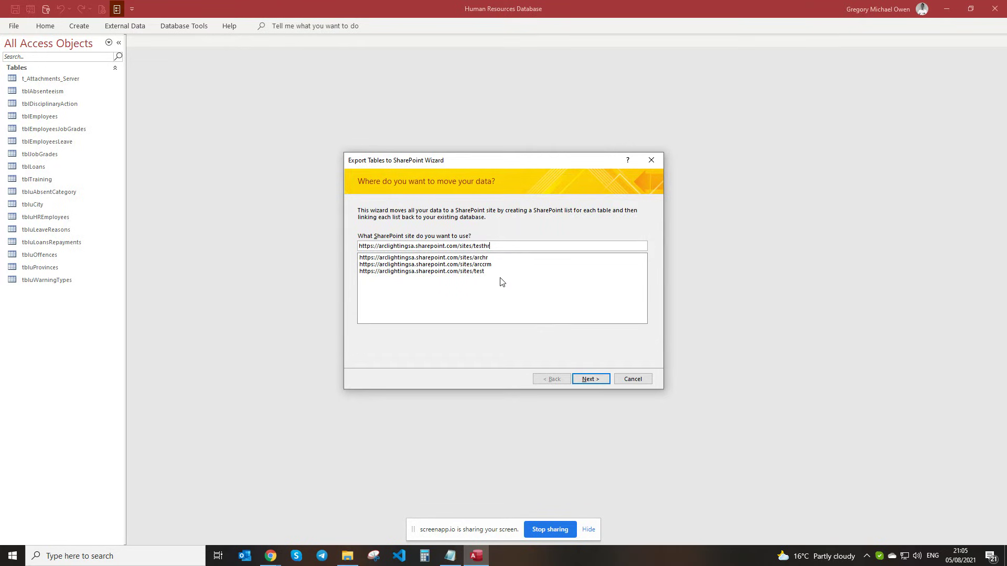
- Export all HR tables to the testhr site and finish the wizard
{"action": "left_click", "coordinate": [594, 380]}
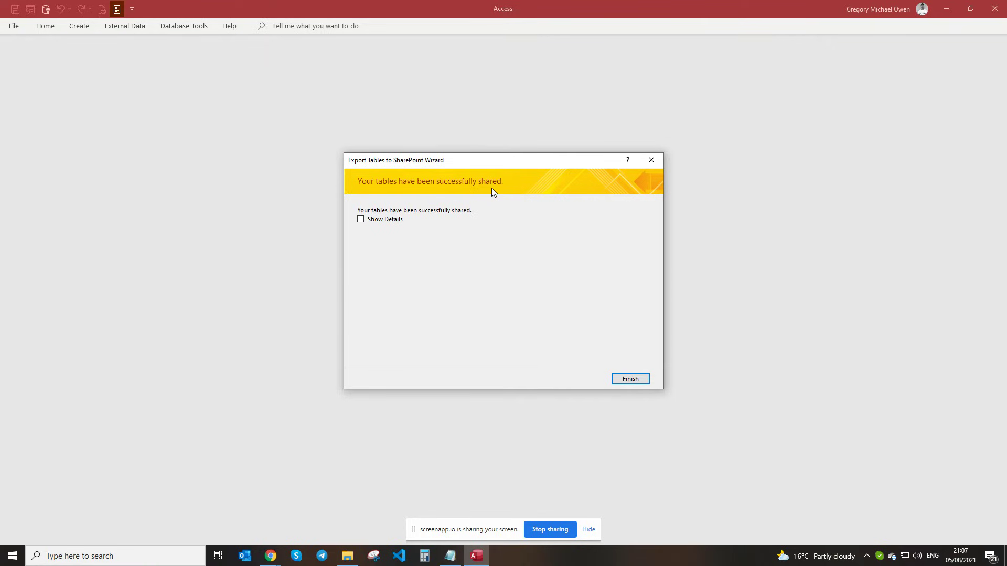
{"action": "left_click", "coordinate": [627, 381]}
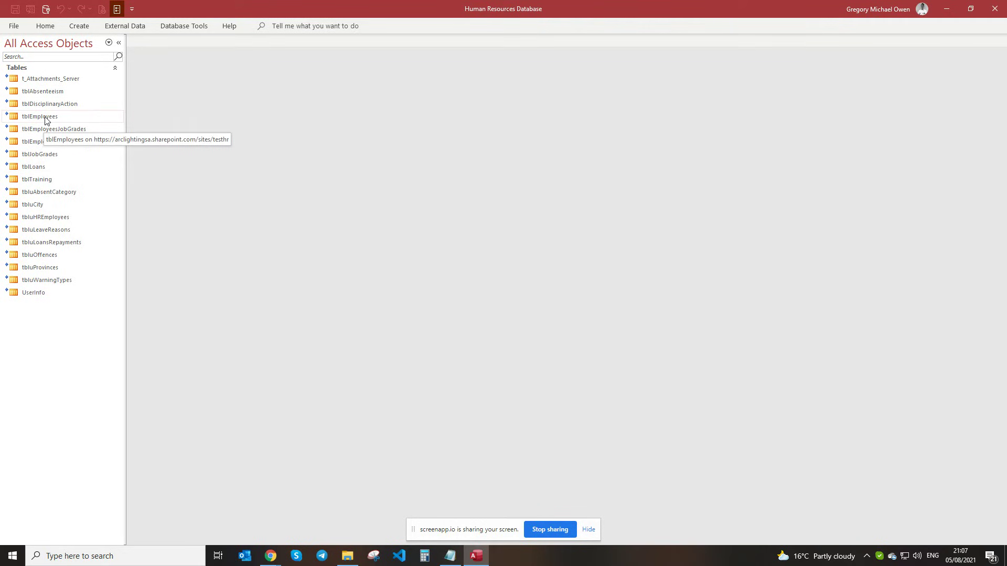
- Open linked tblJobGrades in Design then Datasheet View to see its 26 records, then close Access
{"action": "right_click", "coordinate": [45, 159]}
{"action": "left_click", "coordinate": [75, 179]}
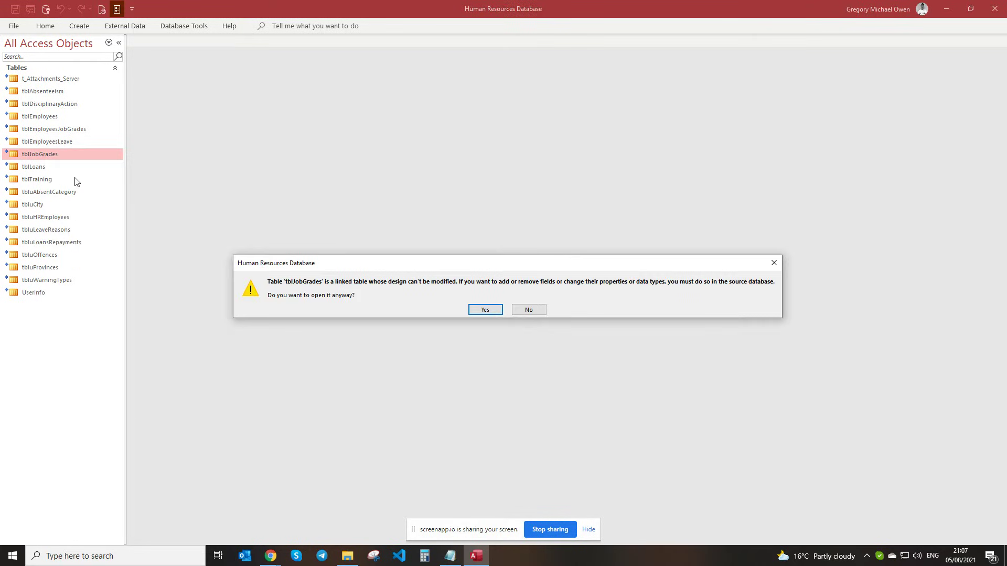
{"action": "left_click", "coordinate": [482, 309]}
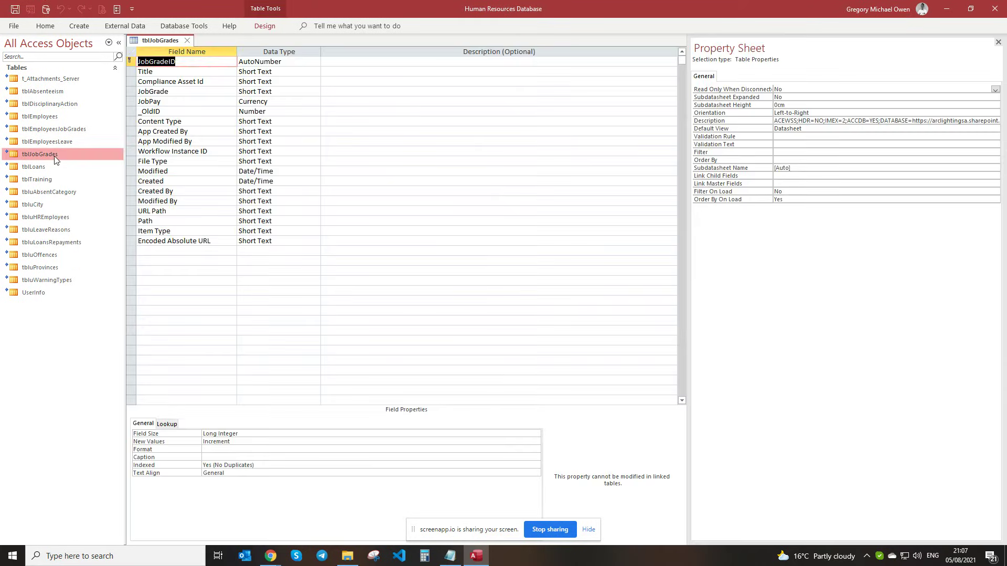
{"action": "double_click", "coordinate": [57, 154]}
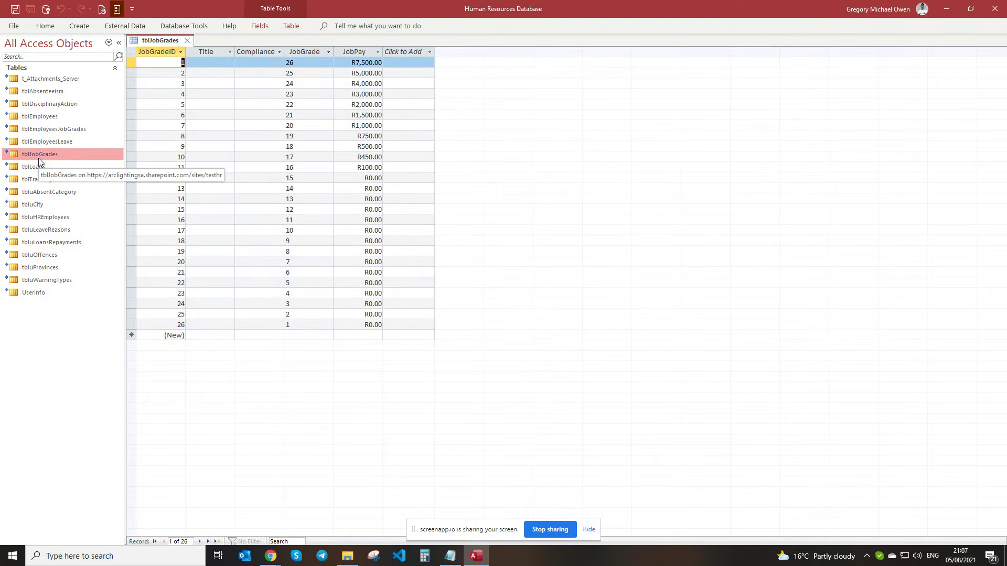
{"action": "left_click", "coordinate": [1002, 11]}
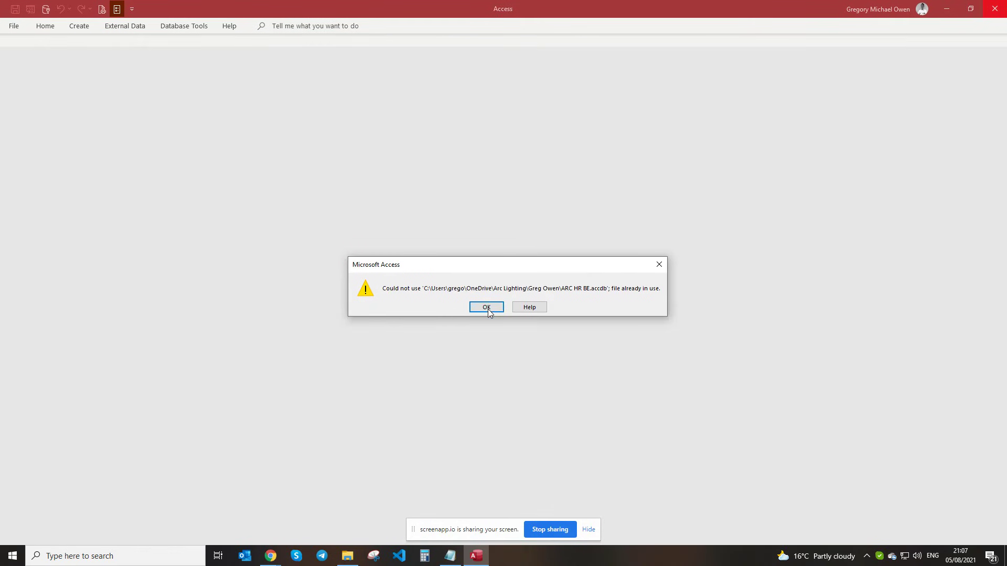
- Dismiss the file-in-use error, copy ARC HR FE to the desktop and open the copy
{"action": "left_click", "coordinate": [492, 308]}
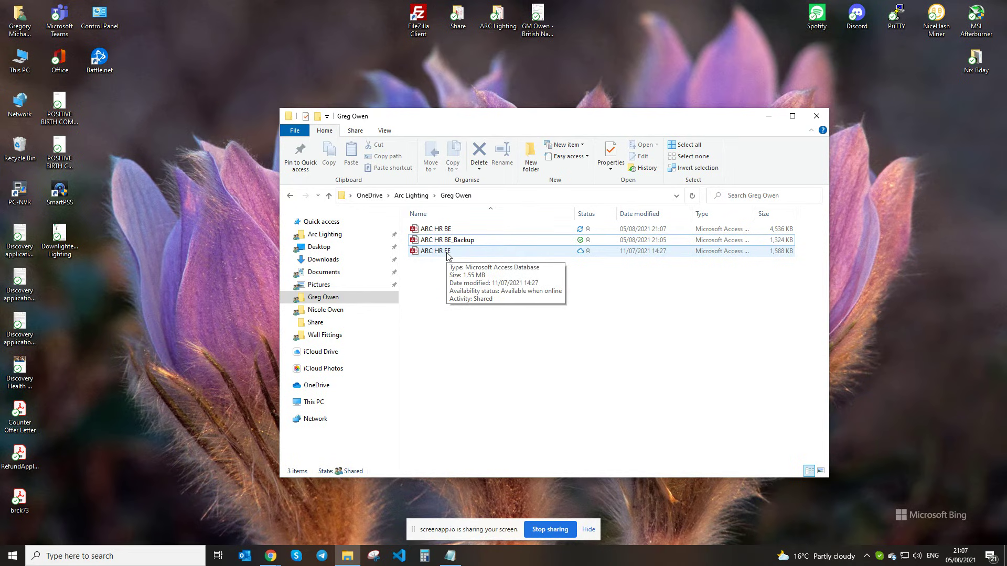
{"action": "left_click", "coordinate": [447, 253]}
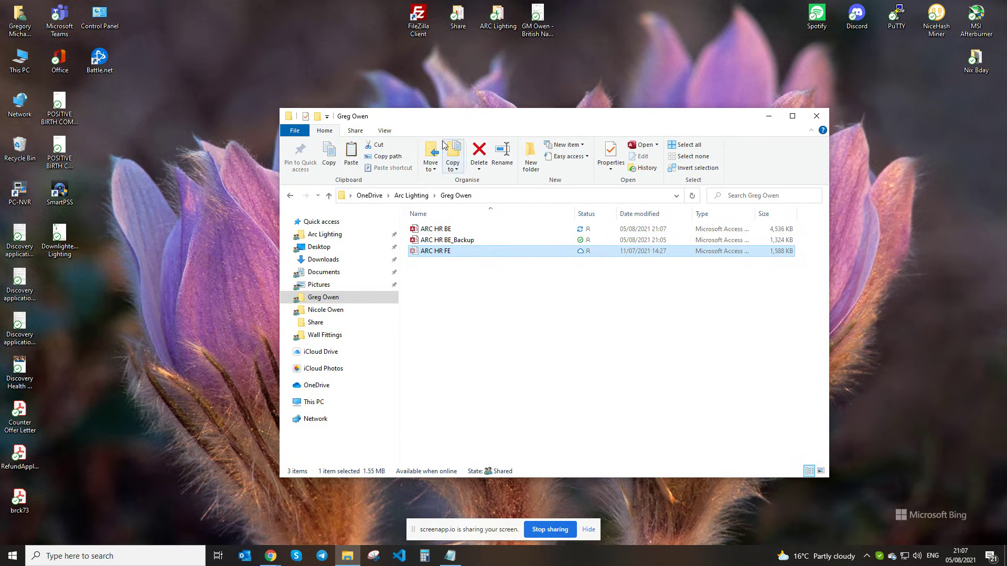
{"action": "left_click", "coordinate": [768, 116]}
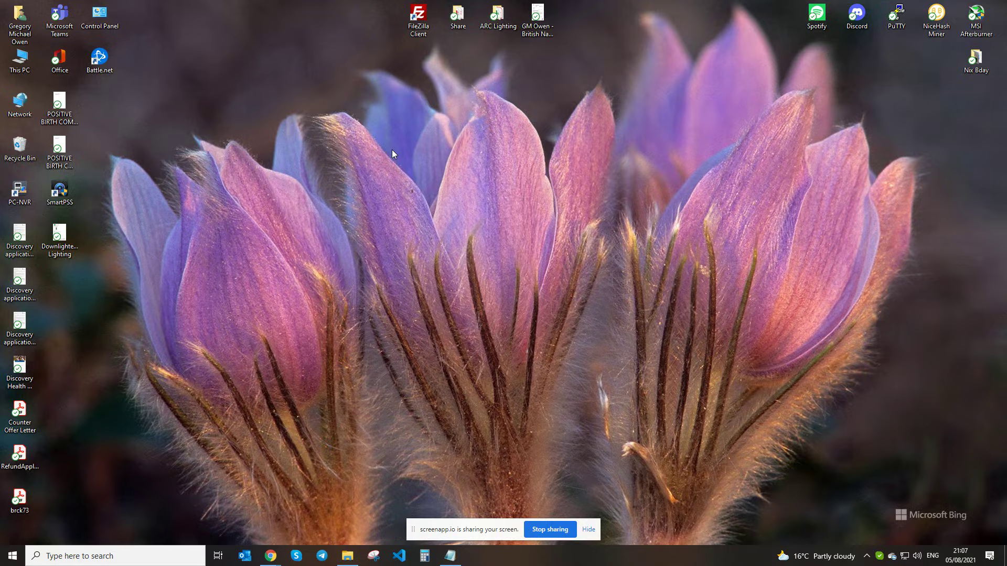
{"action": "key", "text": "ctrl+v"}
{"action": "double_click", "coordinate": [58, 279]}
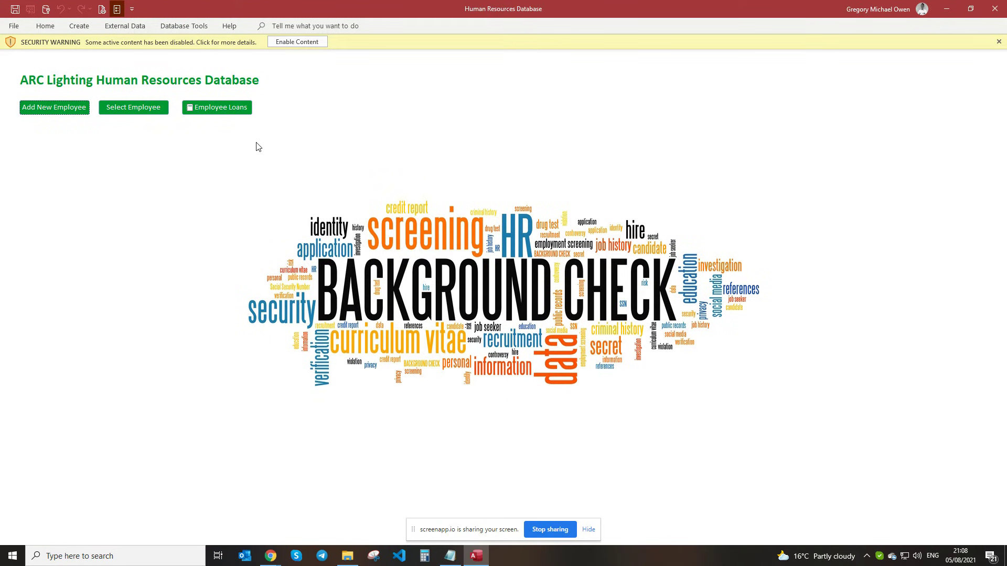
- Enable content, tick Display Document Tabs in Current Database options, then close Access
{"action": "left_click", "coordinate": [302, 42]}
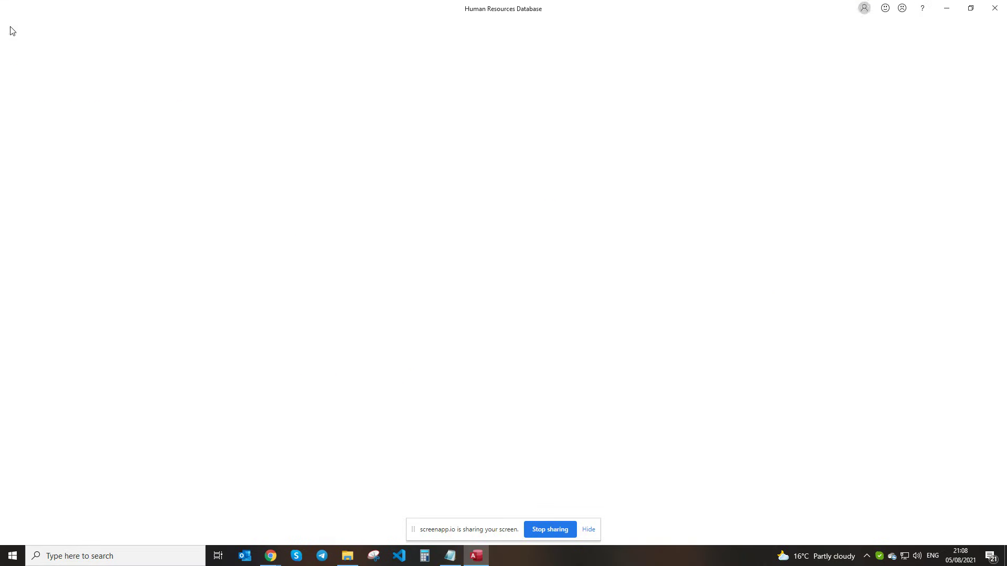
{"action": "left_click", "coordinate": [12, 30]}
{"action": "left_click", "coordinate": [23, 525]}
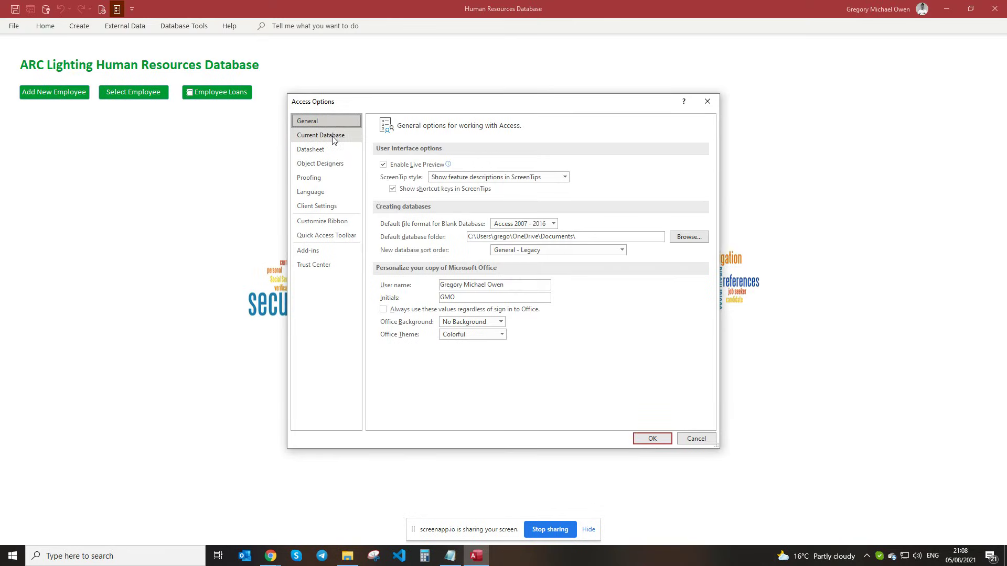
{"action": "left_click", "coordinate": [332, 137]}
{"action": "left_click", "coordinate": [395, 420]}
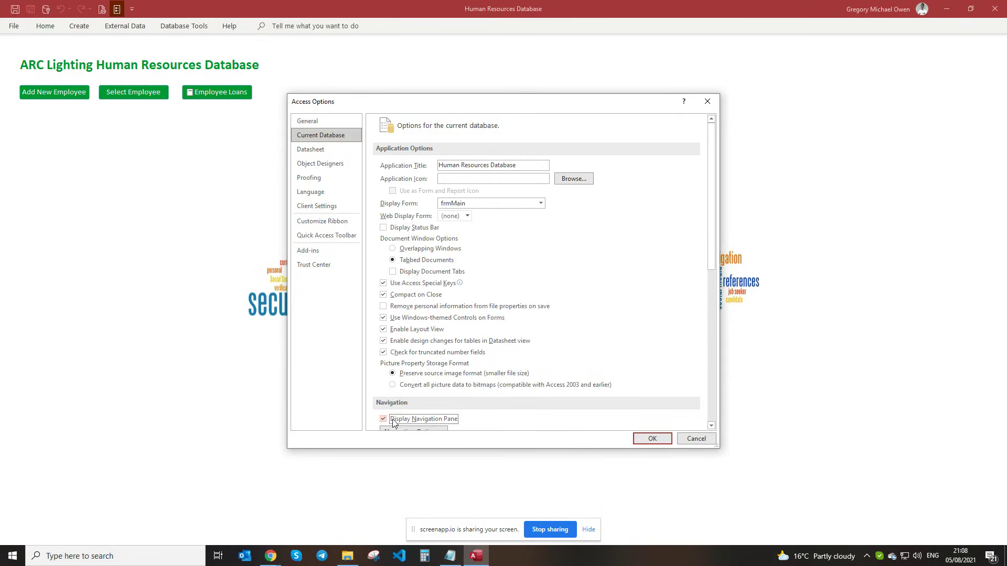
{"action": "left_click", "coordinate": [409, 273]}
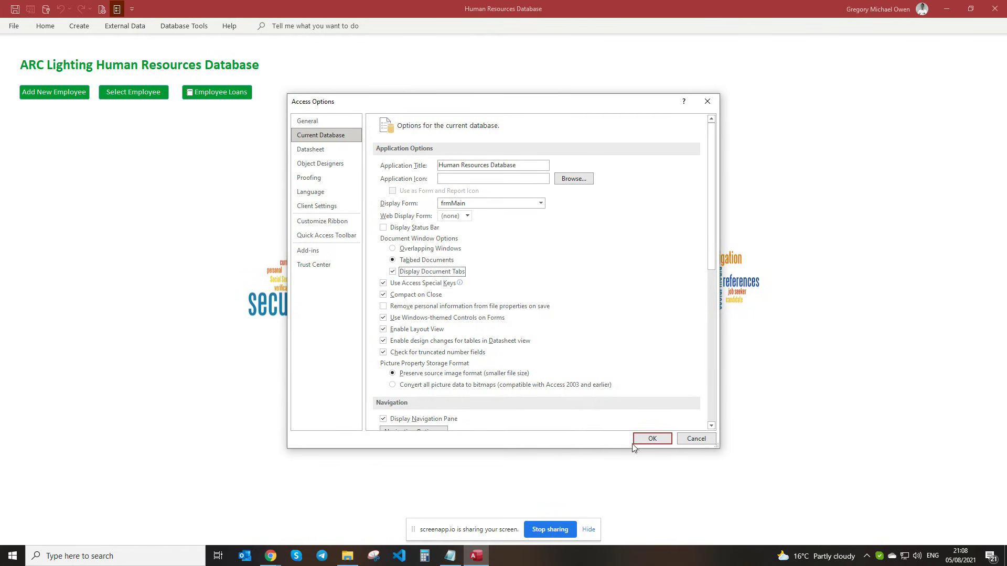
{"action": "left_click", "coordinate": [646, 440]}
{"action": "left_click", "coordinate": [510, 298]}
{"action": "left_click", "coordinate": [1000, 13]}
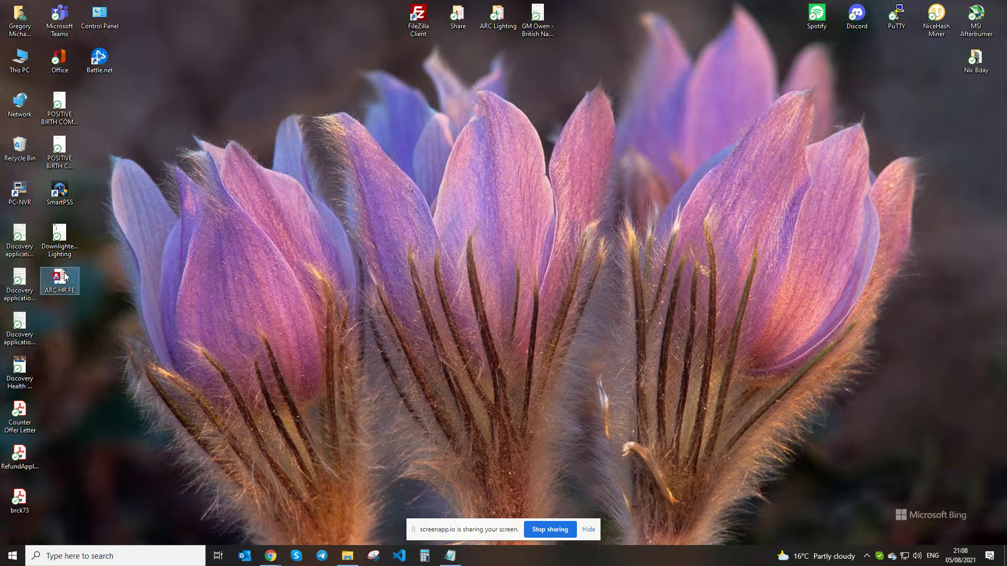
- Reopen ARC HR FE and delete all its linked tables, confirming with Yes
{"action": "double_click", "coordinate": [64, 277]}
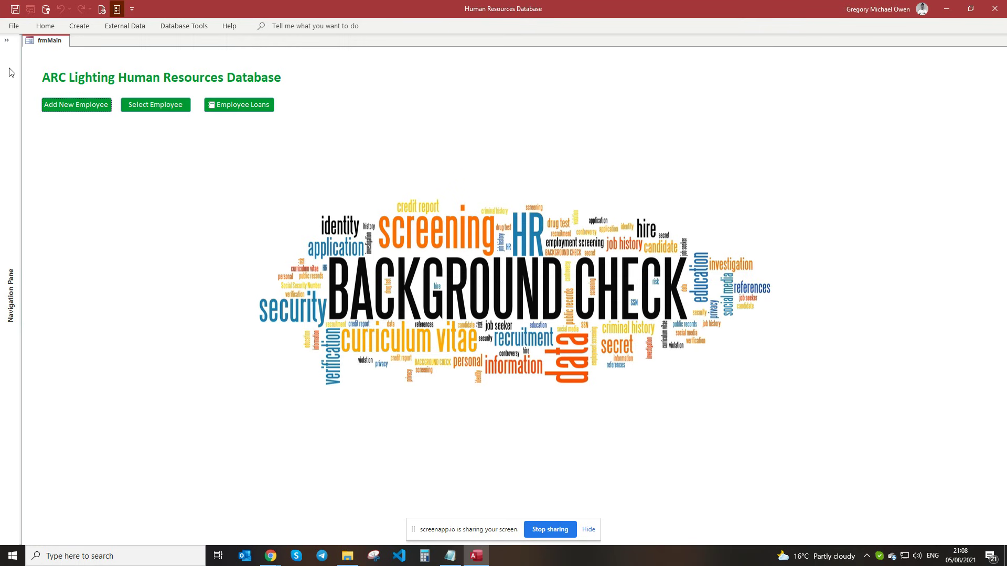
{"action": "left_click", "coordinate": [6, 41]}
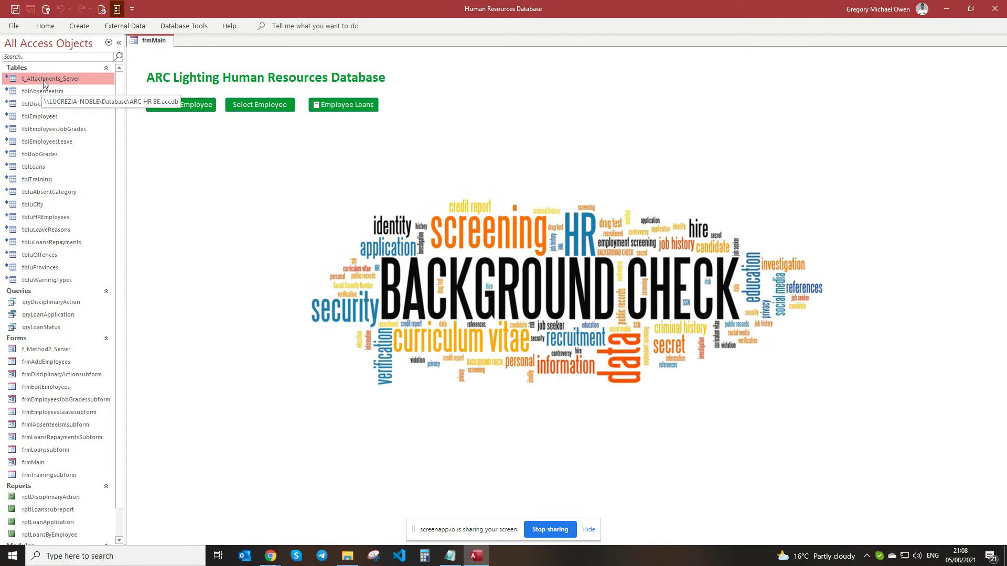
{"action": "left_click", "coordinate": [46, 280], "text": "shift"}
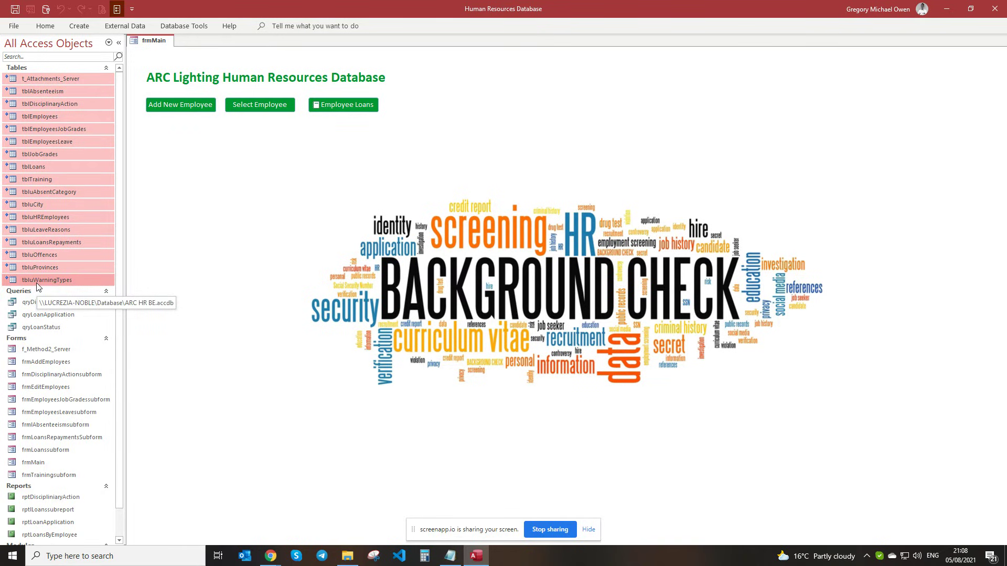
{"action": "key", "text": "Delete"}
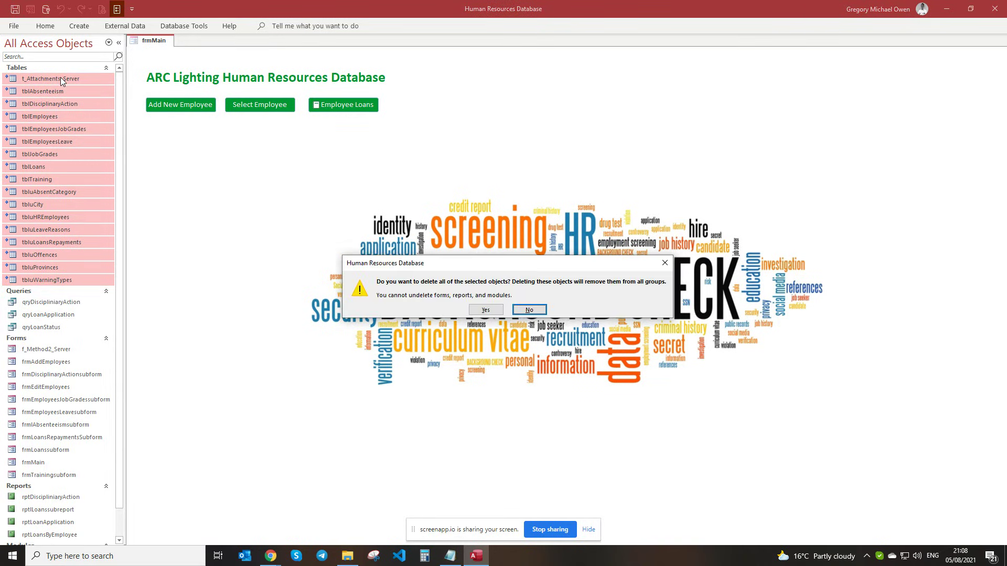
{"action": "left_click", "coordinate": [485, 310]}
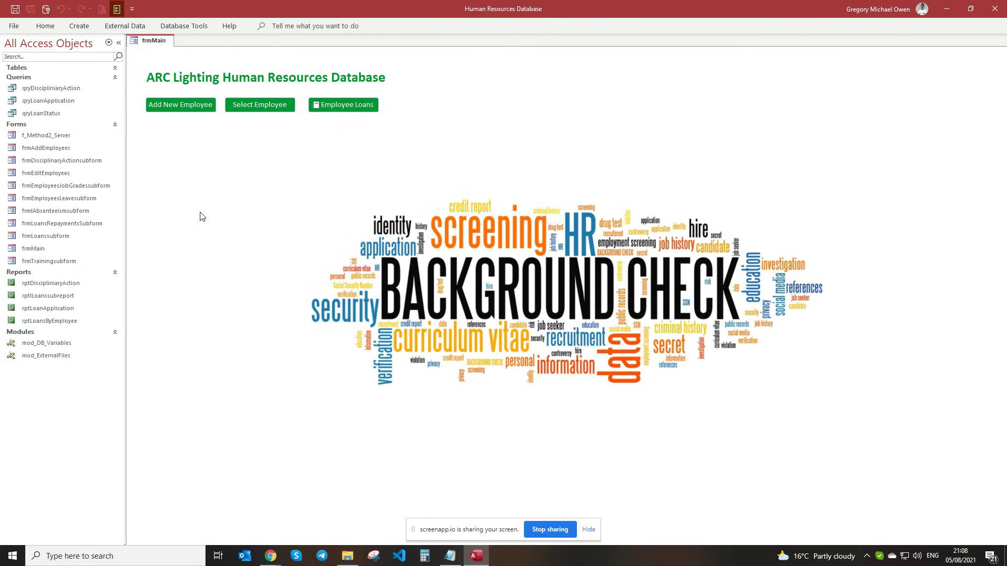
{"action": "left_click", "coordinate": [126, 28]}
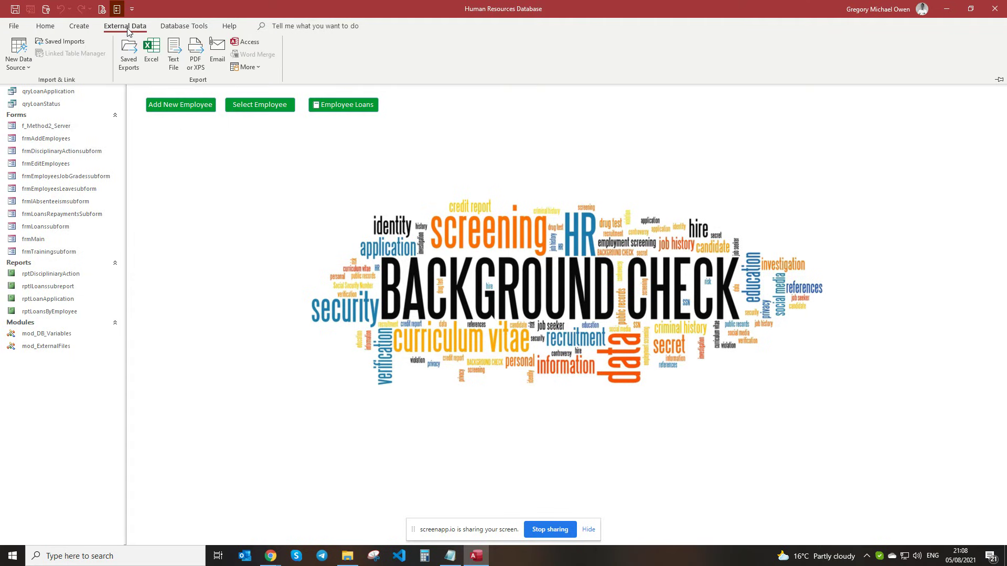
- Start linking SharePoint lists from the testhr site via New Data Source > SharePoint List
{"action": "left_click", "coordinate": [22, 70]}
{"action": "mouse_move", "coordinate": [61, 143]}
{"action": "left_click", "coordinate": [146, 141]}
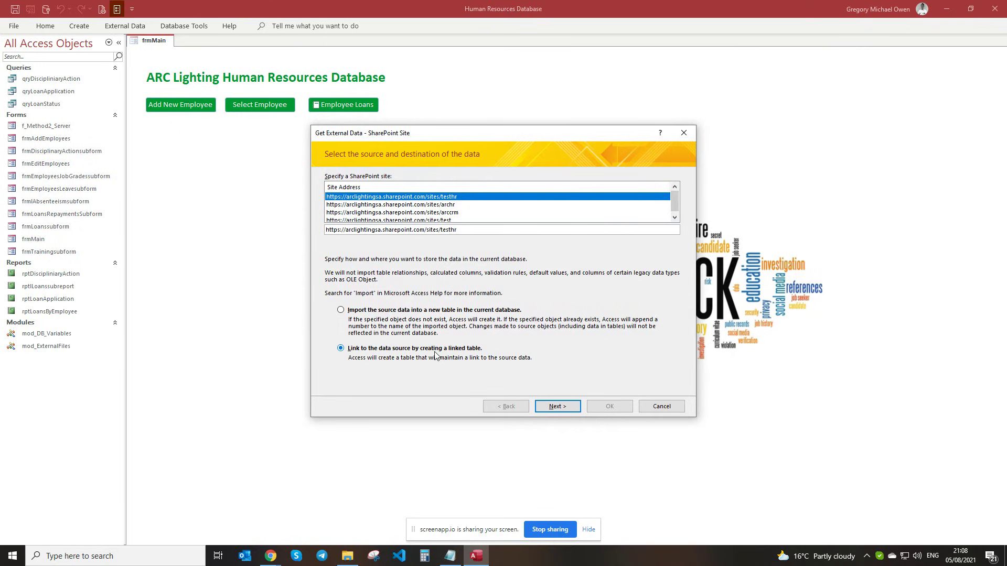
{"action": "left_click", "coordinate": [565, 409]}
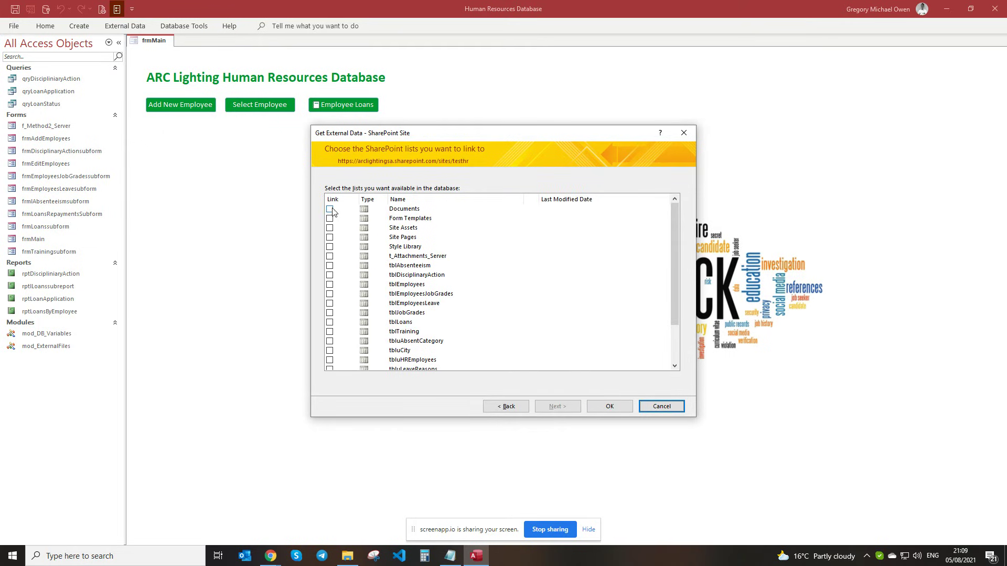
- Tick the lists Documents through tbluAbsentCategory for linking, including tblLoans
{"action": "left_click", "coordinate": [330, 209]}
{"action": "left_click", "coordinate": [330, 218]}
{"action": "left_click", "coordinate": [330, 228]}
{"action": "left_click", "coordinate": [330, 237]}
{"action": "left_click", "coordinate": [329, 246]}
{"action": "left_click", "coordinate": [329, 256]}
{"action": "left_click", "coordinate": [330, 265]}
{"action": "left_click", "coordinate": [330, 275]}
{"action": "left_click", "coordinate": [330, 284]}
{"action": "left_click", "coordinate": [330, 294]}
{"action": "left_click", "coordinate": [329, 303]}
{"action": "left_click", "coordinate": [329, 312]}
{"action": "left_click", "coordinate": [330, 322]}
{"action": "left_click", "coordinate": [329, 331]}
{"action": "left_click", "coordinate": [330, 341]}
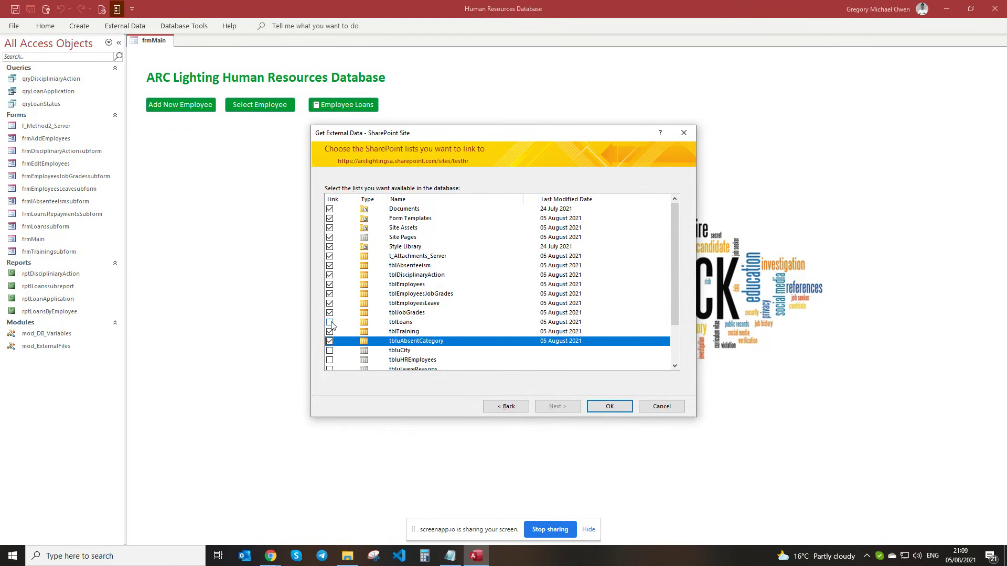
{"action": "left_click", "coordinate": [332, 324]}
- Tick the remaining lists, tbluCity through UserInfo, and link all selected lists
{"action": "left_click_drag", "start_coordinate": [675, 212], "coordinate": [675, 247]}
{"action": "left_click", "coordinate": [329, 366]}
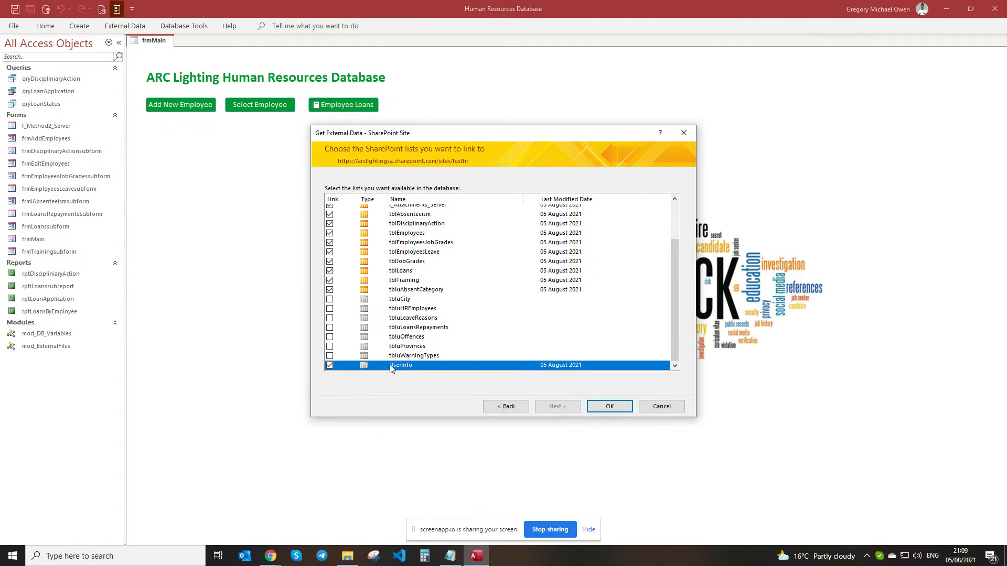
{"action": "left_click", "coordinate": [329, 355]}
{"action": "left_click", "coordinate": [330, 347]}
{"action": "left_click", "coordinate": [329, 337]}
{"action": "left_click", "coordinate": [330, 328]}
{"action": "left_click", "coordinate": [329, 317]}
{"action": "left_click", "coordinate": [330, 309]}
{"action": "left_click", "coordinate": [329, 298]}
{"action": "left_click_drag", "start_coordinate": [674, 336], "coordinate": [675, 303]}
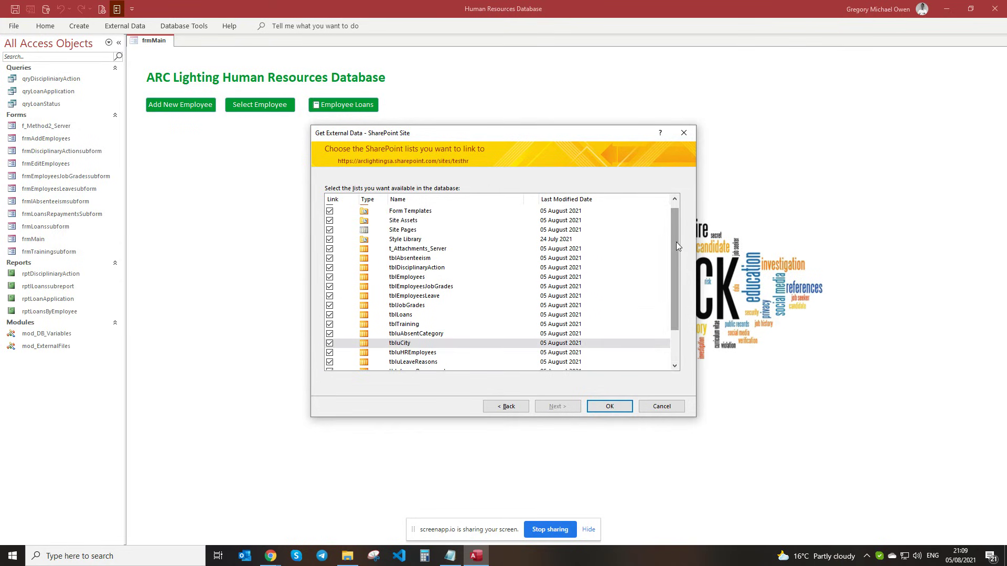
{"action": "left_click_drag", "start_coordinate": [676, 242], "coordinate": [675, 272]}
{"action": "left_click", "coordinate": [609, 407]}
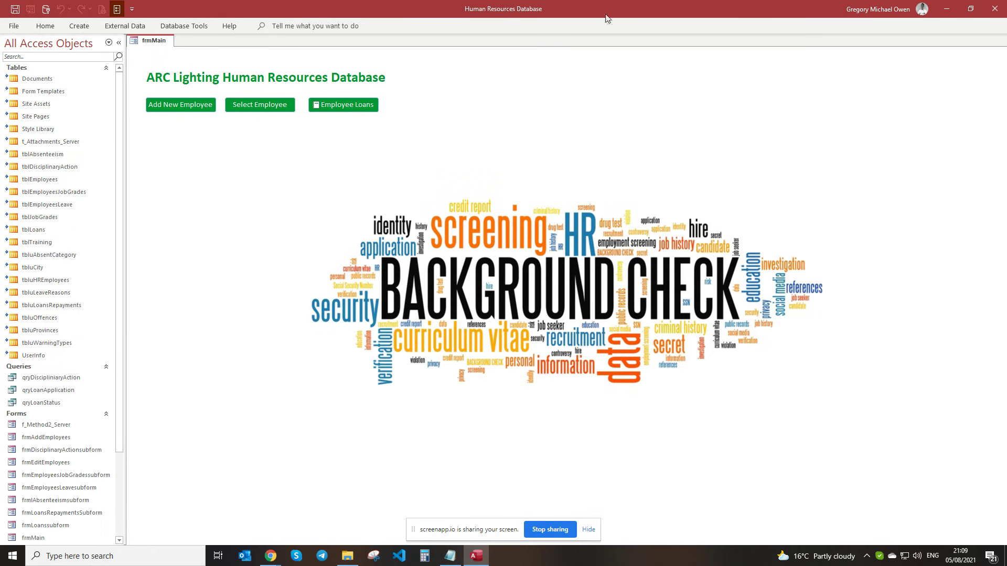
- In Select Employee, set Home Telephone Number to 12345, then return to the main menu
{"action": "left_click", "coordinate": [260, 107]}
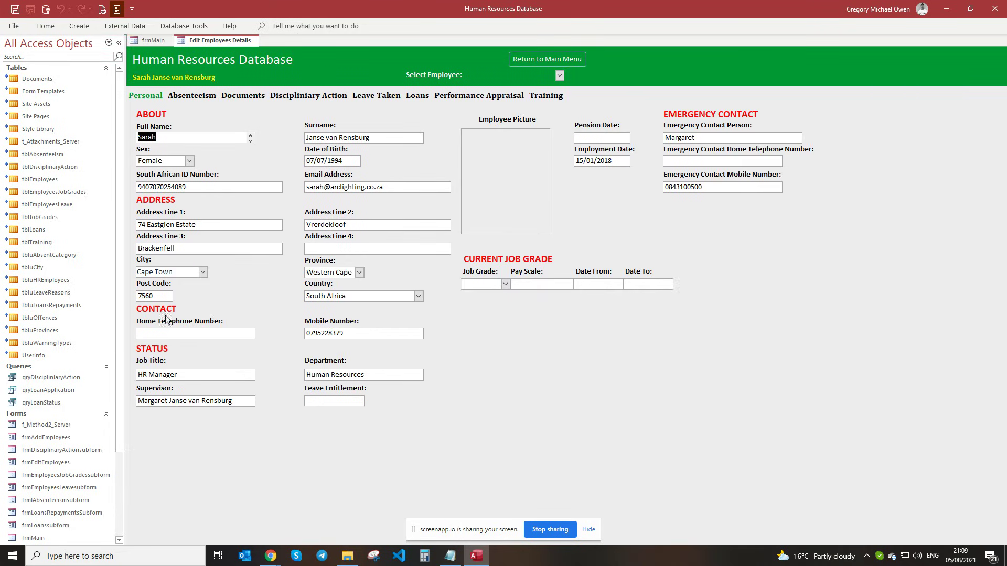
{"action": "left_click", "coordinate": [181, 333]}
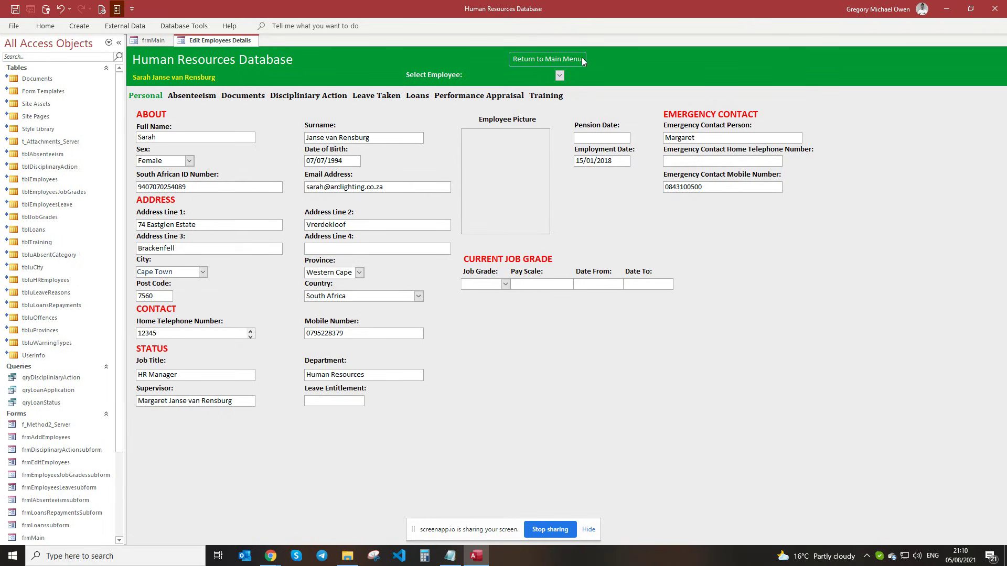
{"action": "left_click", "coordinate": [566, 59]}
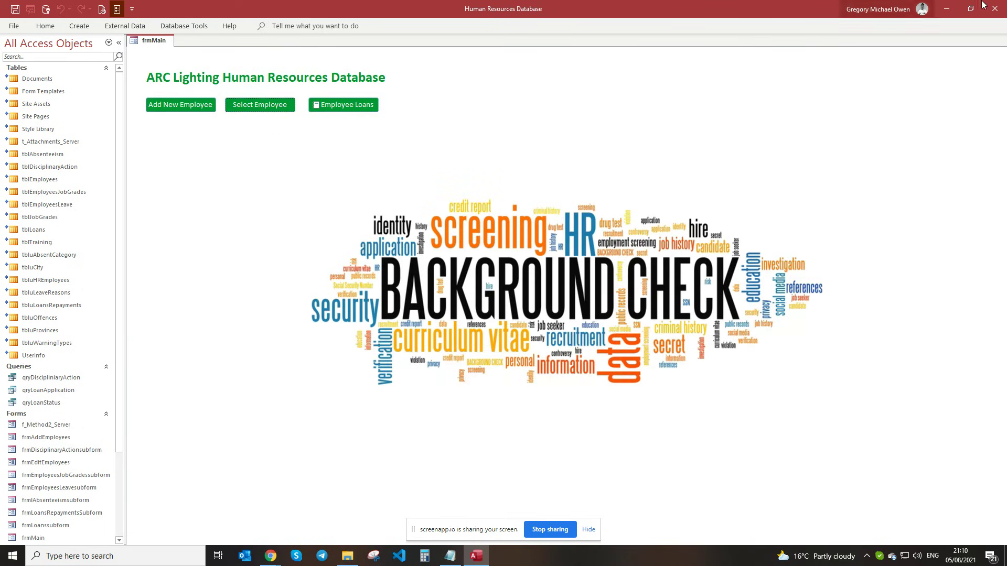
- Close the Access window to return to the desktop
{"action": "left_click", "coordinate": [997, 7]}
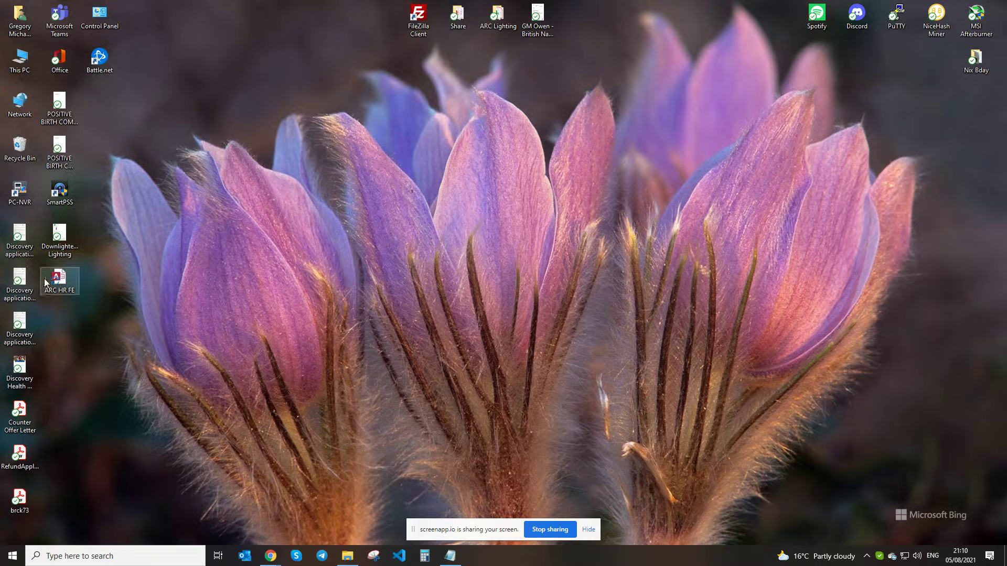
- In the remote session, select ARC HR FE in the network Database folder
{"action": "mouse_move", "coordinate": [270, 555]}
{"action": "left_click", "coordinate": [220, 501]}
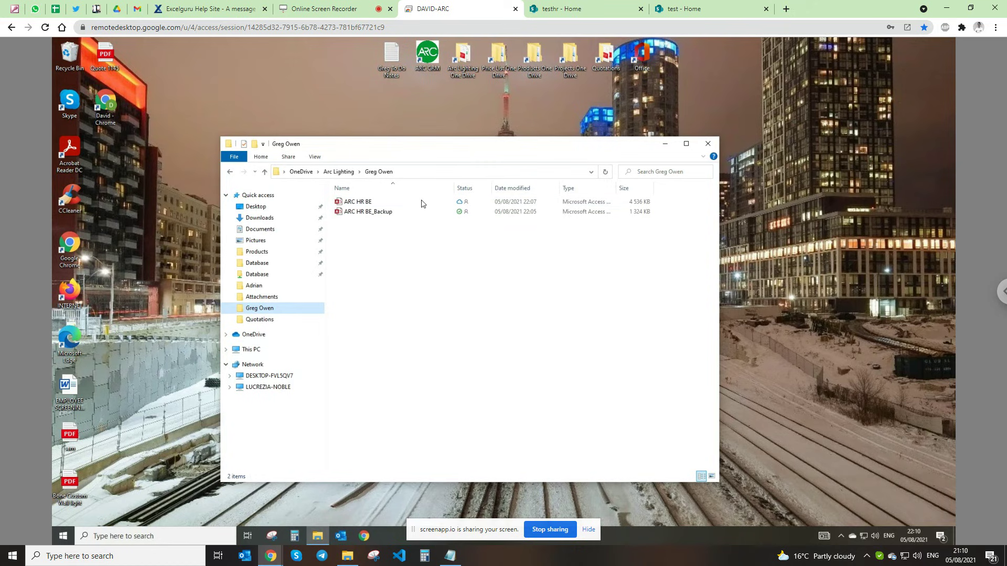
{"action": "left_click_drag", "start_coordinate": [434, 149], "coordinate": [450, 142]}
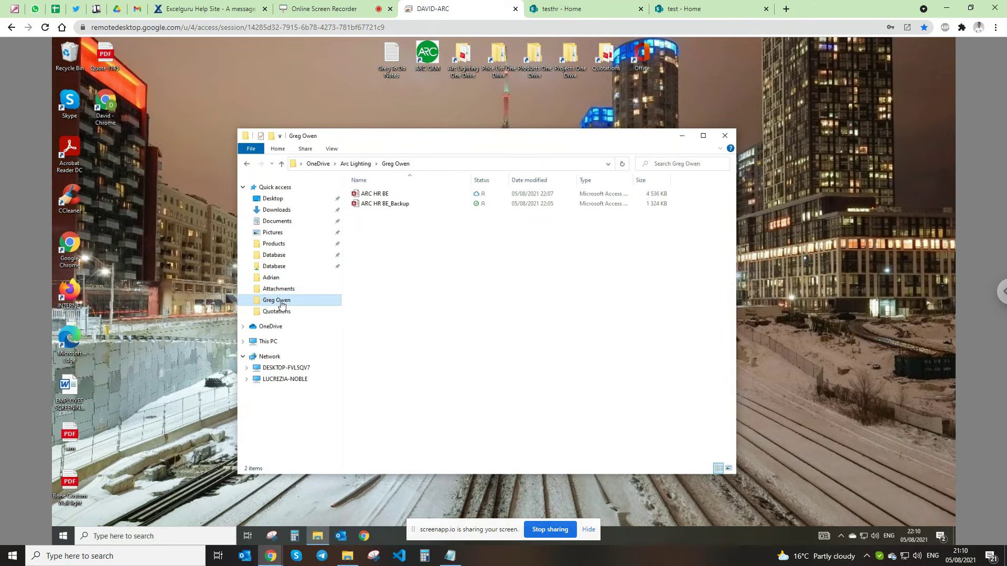
{"action": "left_click", "coordinate": [277, 267]}
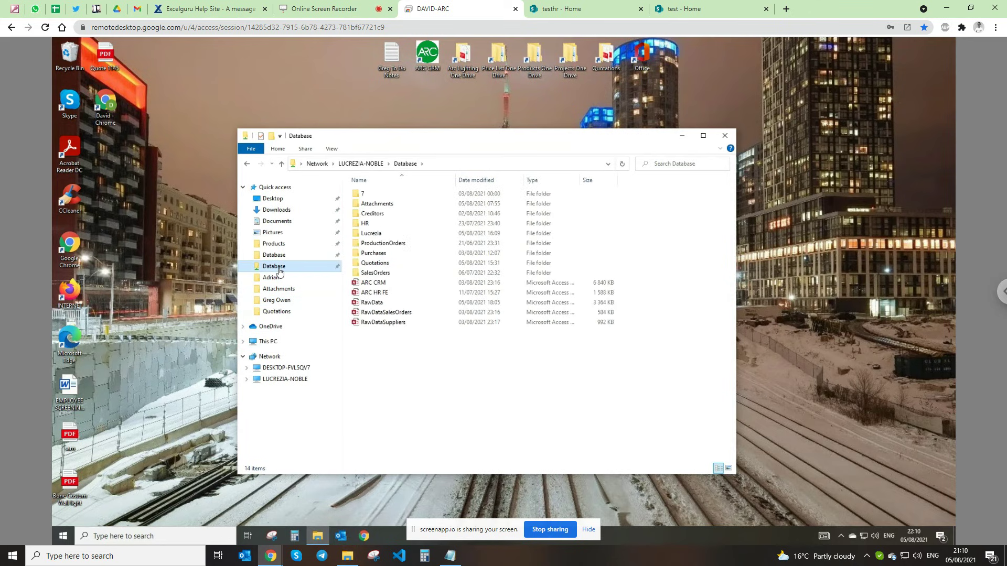
{"action": "left_click", "coordinate": [376, 293]}
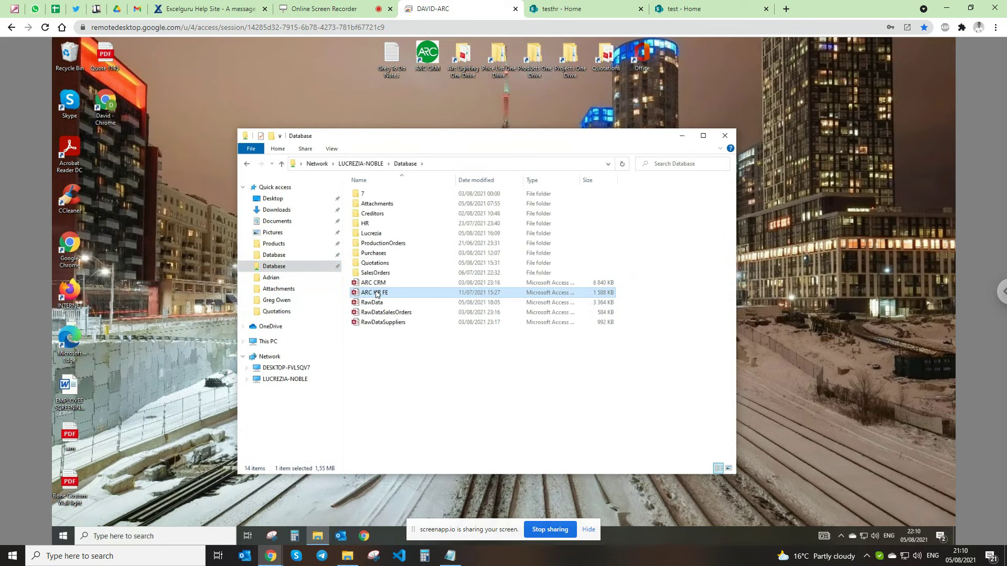
- Paste ARC HR FE onto the remote desktop and open the copy
{"action": "left_click", "coordinate": [724, 135]}
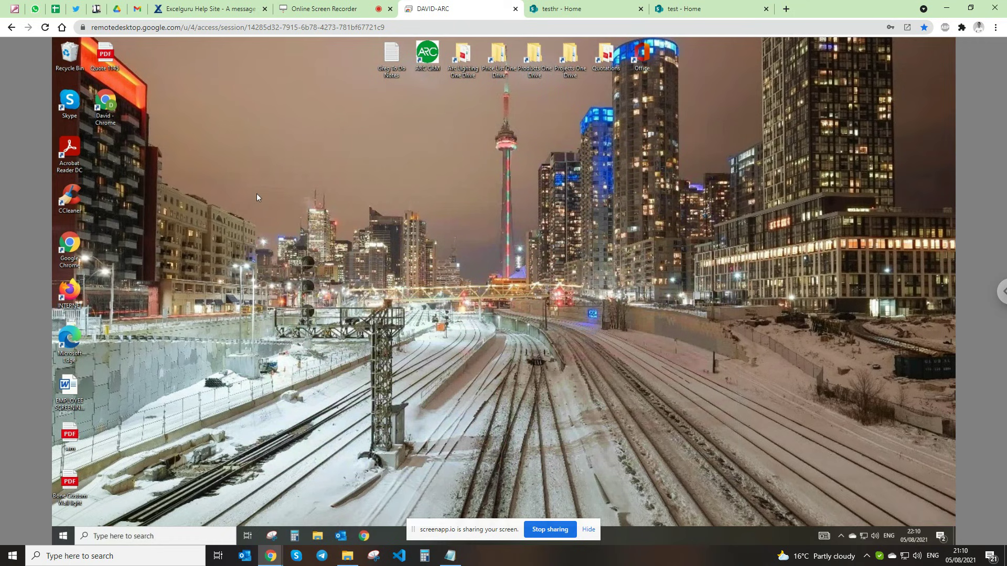
{"action": "key", "text": "ctrl+v"}
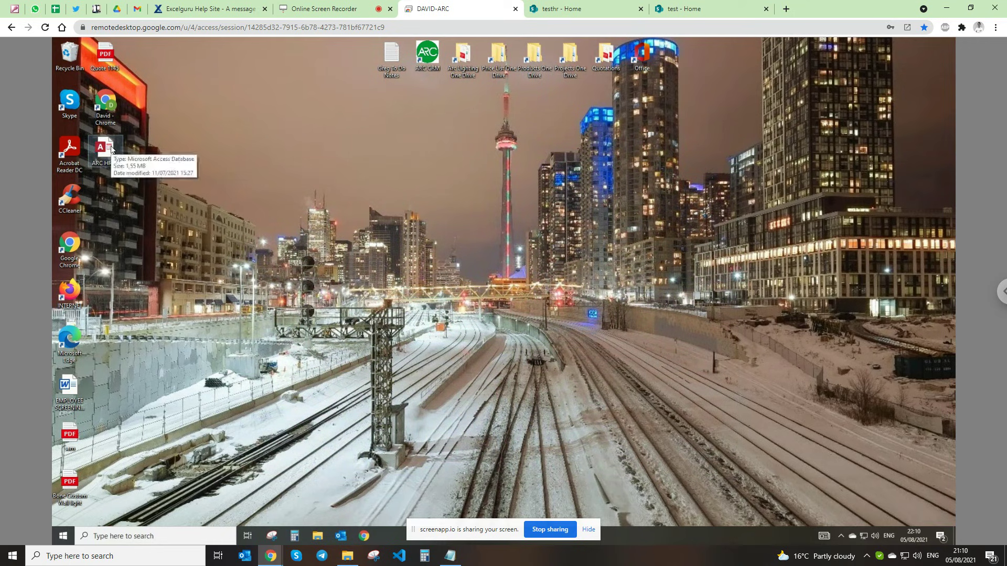
{"action": "left_click_drag", "start_coordinate": [305, 202], "coordinate": [425, 235]}
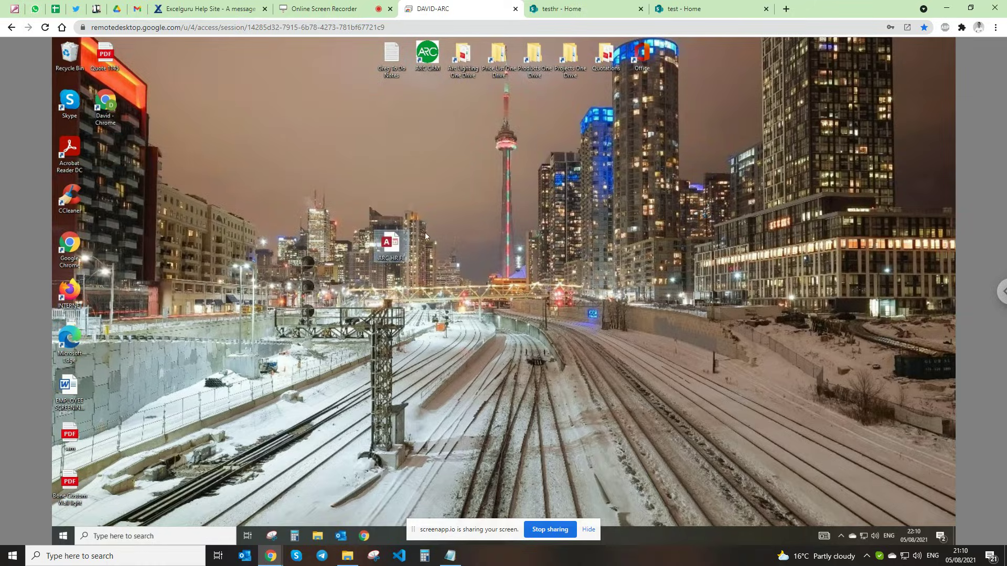
{"action": "double_click", "coordinate": [389, 251]}
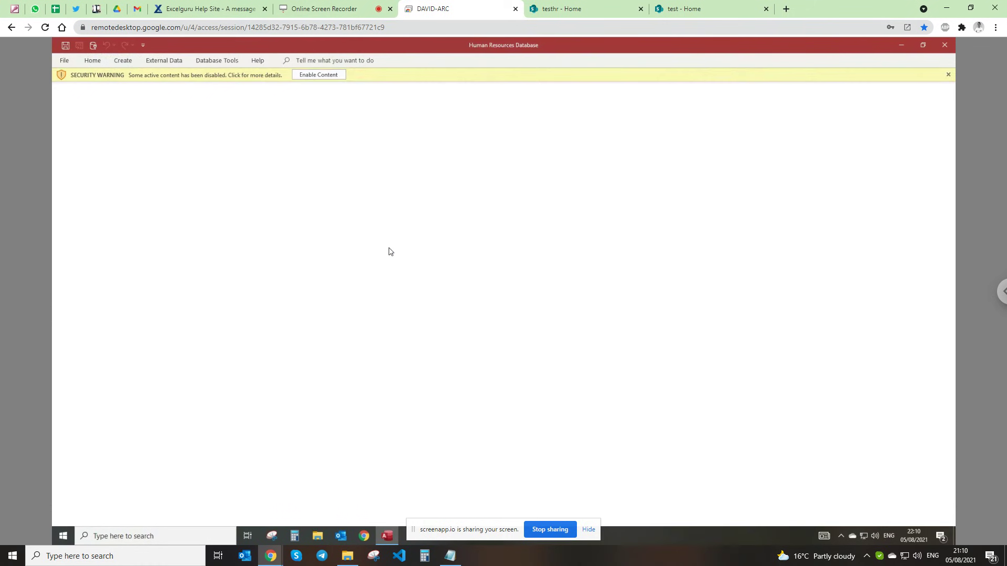
- Enable content, tick Display Document Tabs in Current Database options, then close Access
{"action": "left_click", "coordinate": [318, 75]}
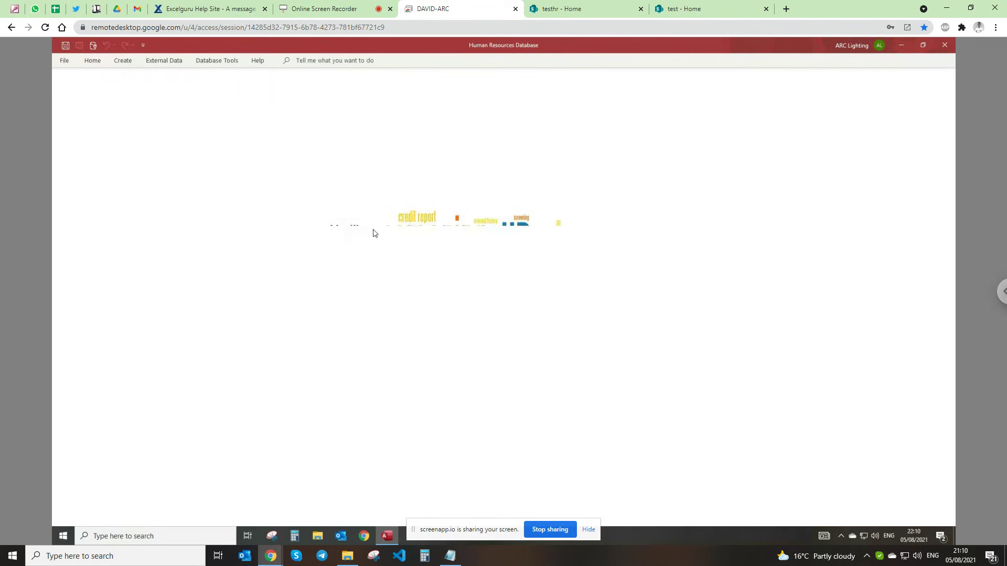
{"action": "left_click", "coordinate": [64, 61]}
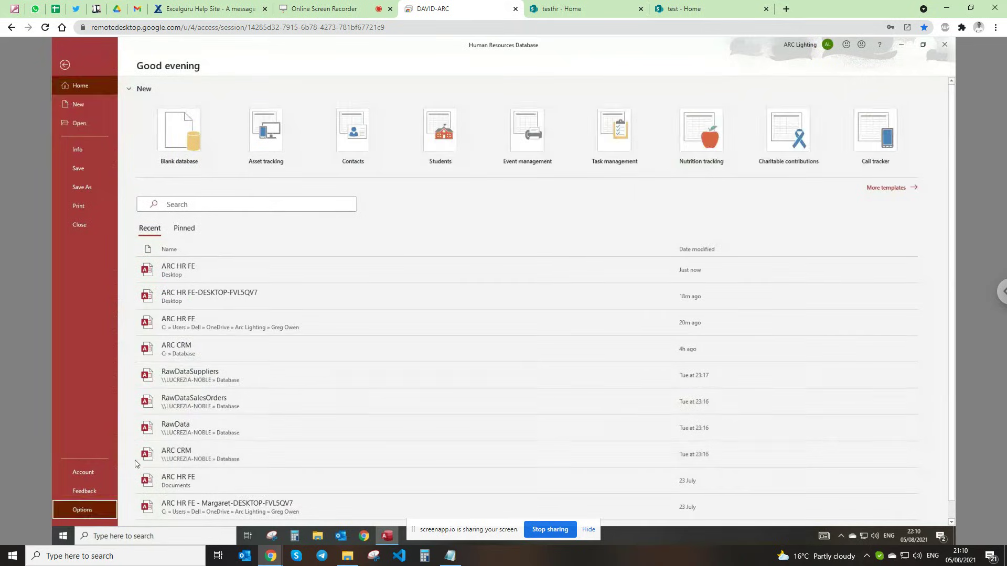
{"action": "key", "text": "Down"}
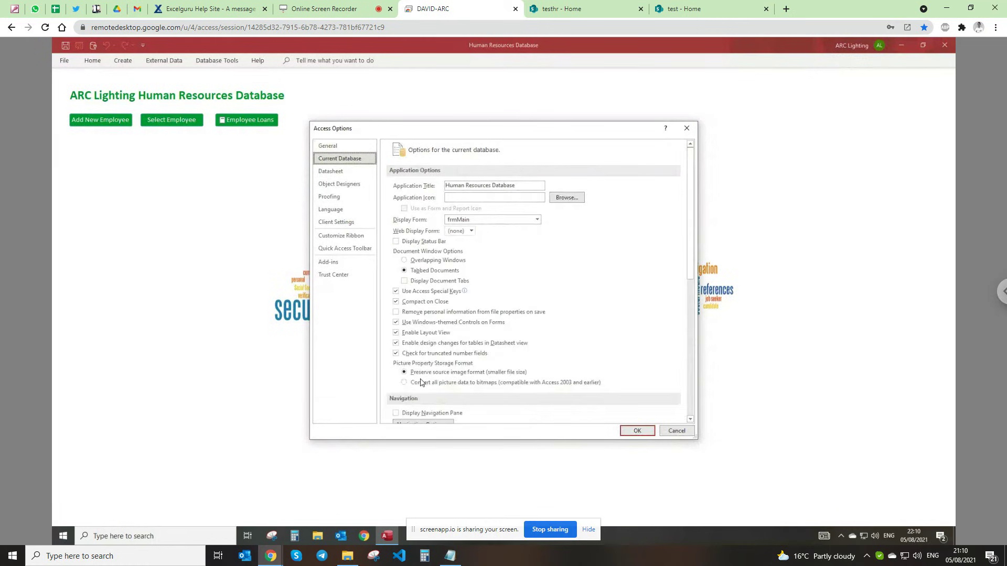
{"action": "left_click", "coordinate": [396, 413]}
{"action": "left_click", "coordinate": [404, 281]}
{"action": "left_click", "coordinate": [637, 430]}
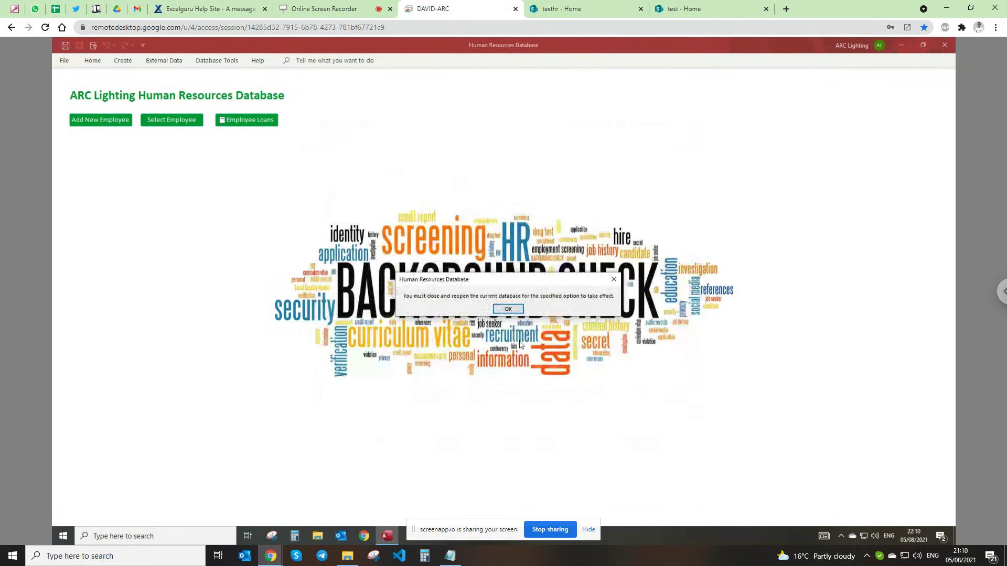
{"action": "left_click", "coordinate": [513, 310]}
{"action": "left_click", "coordinate": [946, 47]}
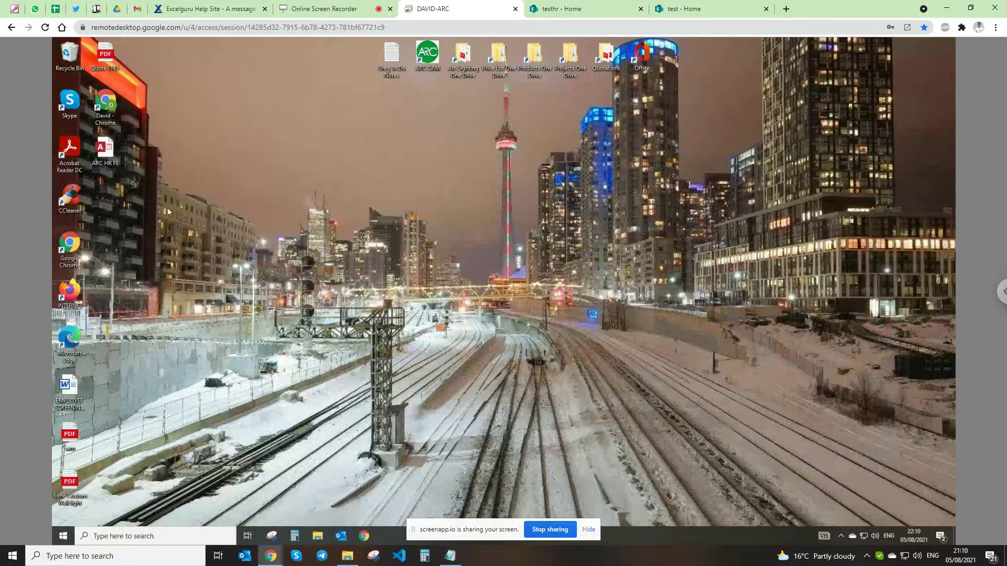
- Reopen ARC HR FE and delete all 17 tables, confirming the deletion
{"action": "double_click", "coordinate": [106, 151]}
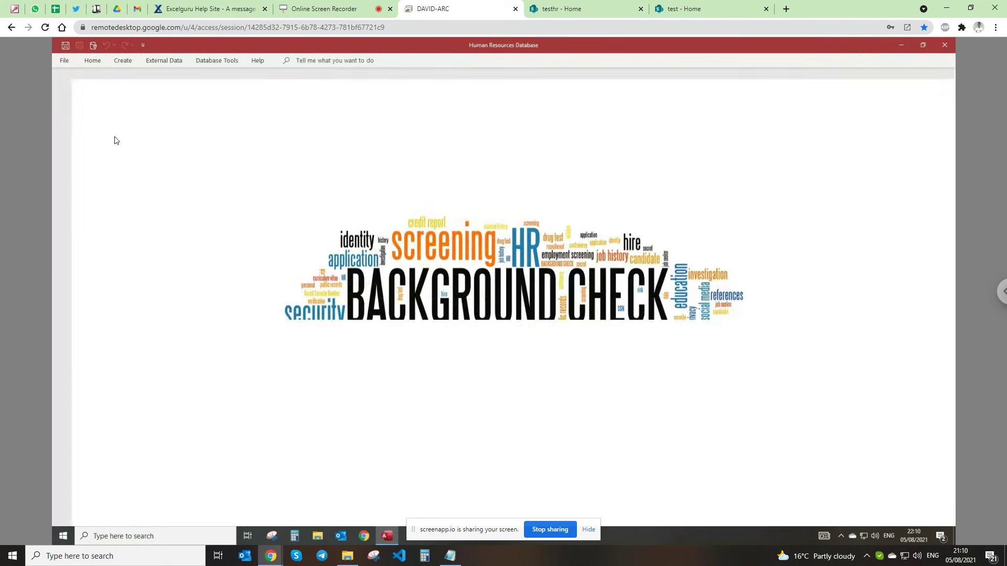
{"action": "left_click", "coordinate": [86, 109]}
{"action": "left_click", "coordinate": [96, 289], "text": "shift"}
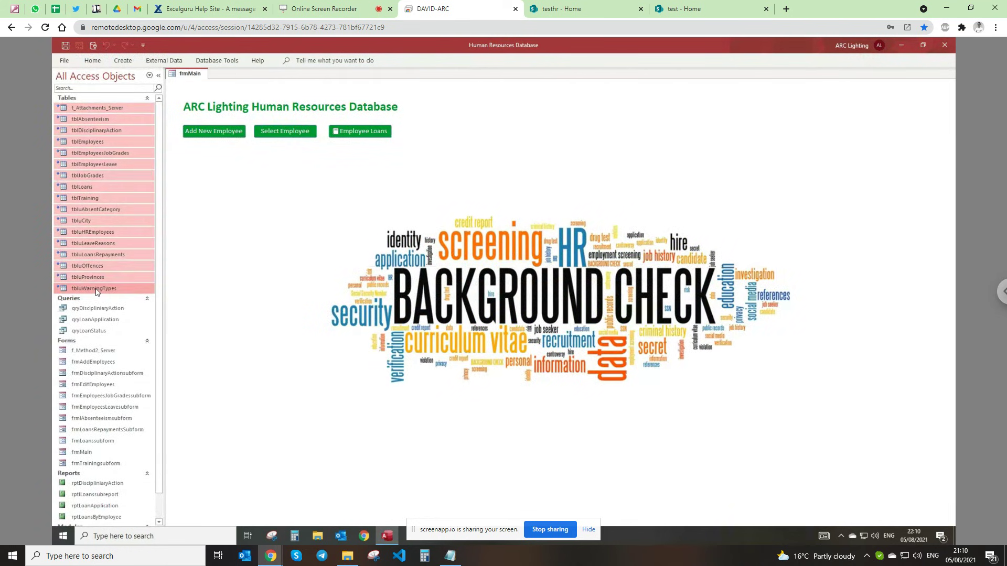
{"action": "key", "text": "Delete"}
{"action": "key", "text": "Return"}
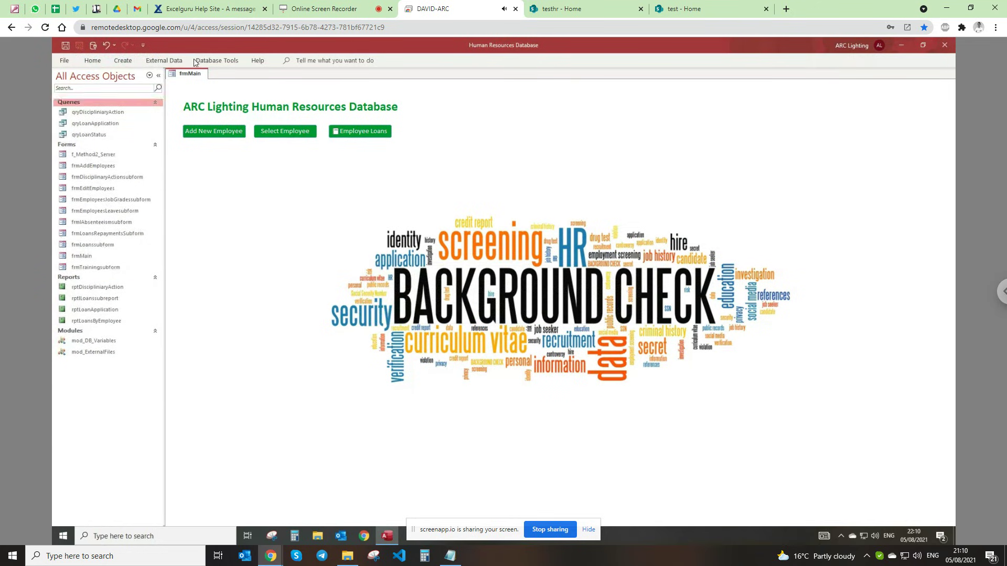
{"action": "left_click", "coordinate": [164, 61]}
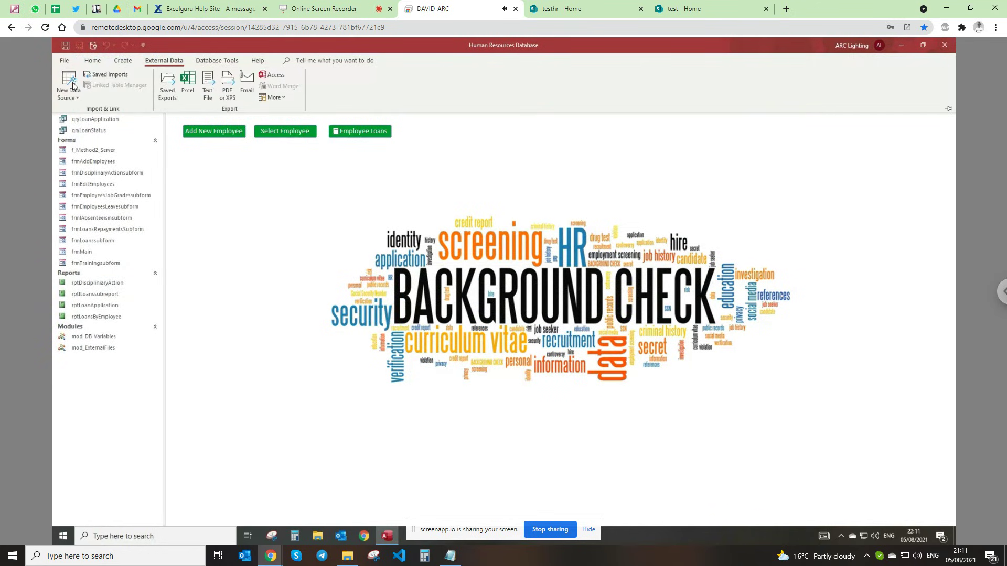
- Start a SharePoint List link using the testhr site address
{"action": "left_click", "coordinate": [73, 85]}
{"action": "mouse_move", "coordinate": [99, 163]}
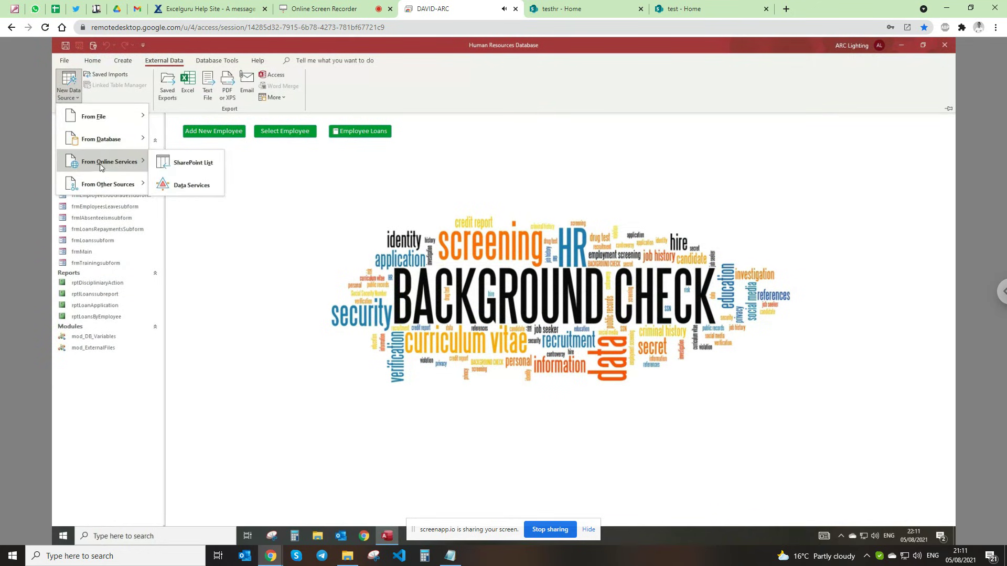
{"action": "left_click", "coordinate": [193, 163]}
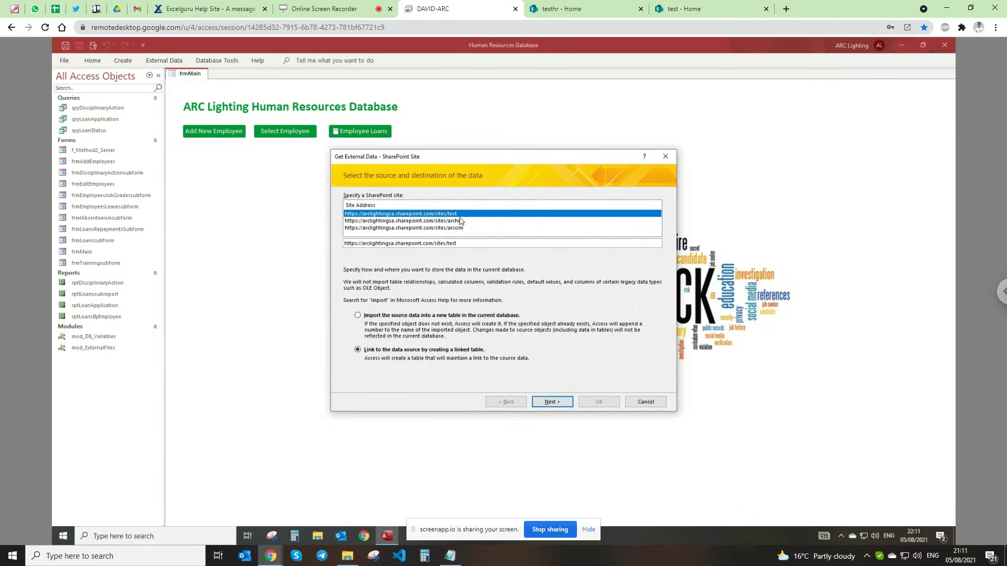
{"action": "left_click", "coordinate": [480, 244]}
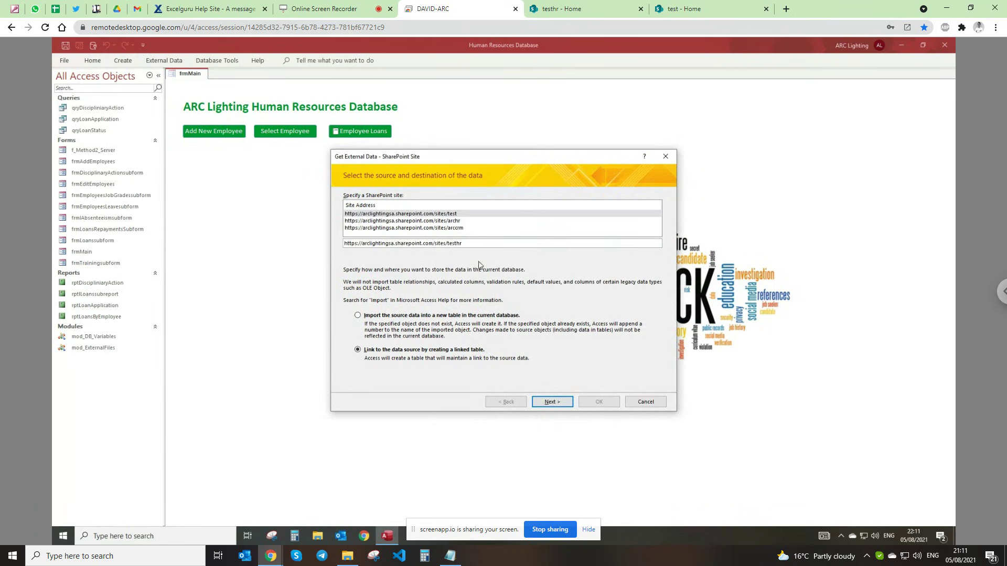
{"action": "left_click", "coordinate": [561, 404]}
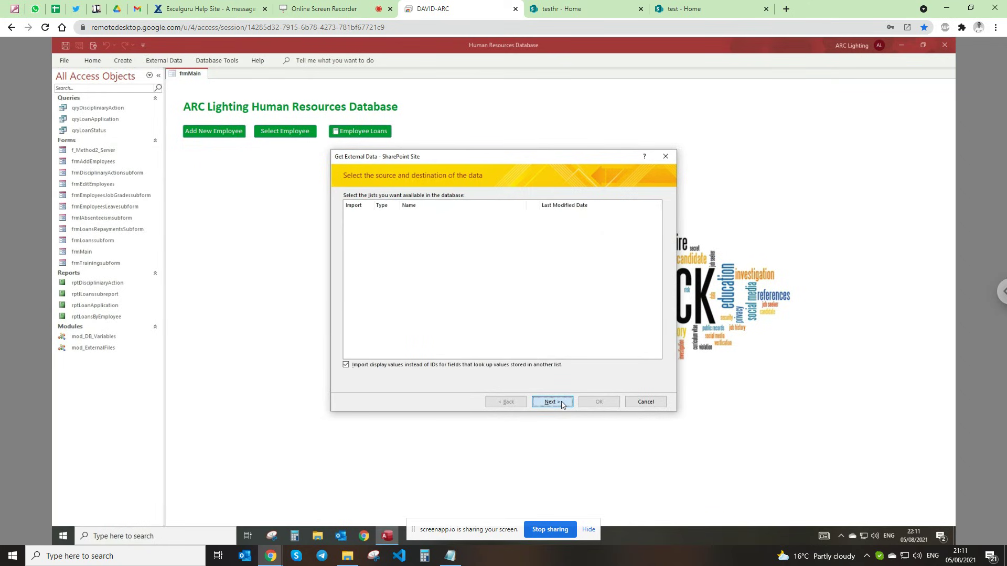
- Tick the lists Documents through tbluAbsentCategory for linking
{"action": "left_click", "coordinate": [348, 226]}
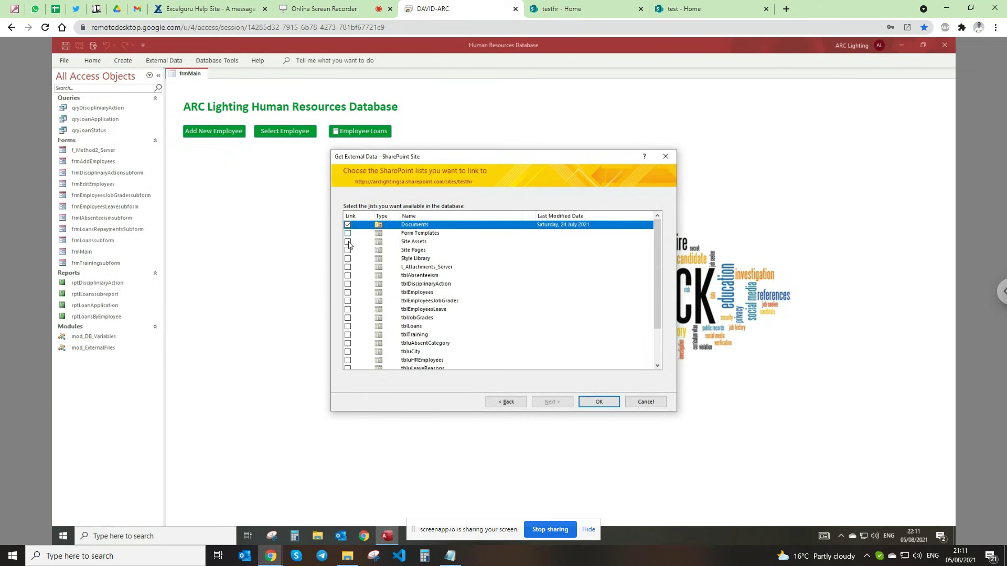
{"action": "left_click", "coordinate": [348, 233]}
{"action": "left_click", "coordinate": [348, 241]}
{"action": "left_click", "coordinate": [348, 249]}
{"action": "left_click", "coordinate": [348, 258]}
{"action": "left_click", "coordinate": [347, 267]}
{"action": "left_click", "coordinate": [347, 275]}
{"action": "left_click", "coordinate": [348, 284]}
{"action": "left_click", "coordinate": [348, 292]}
{"action": "left_click", "coordinate": [348, 301]}
{"action": "left_click", "coordinate": [348, 309]}
{"action": "left_click", "coordinate": [347, 317]}
{"action": "left_click", "coordinate": [347, 326]}
{"action": "left_click", "coordinate": [347, 334]}
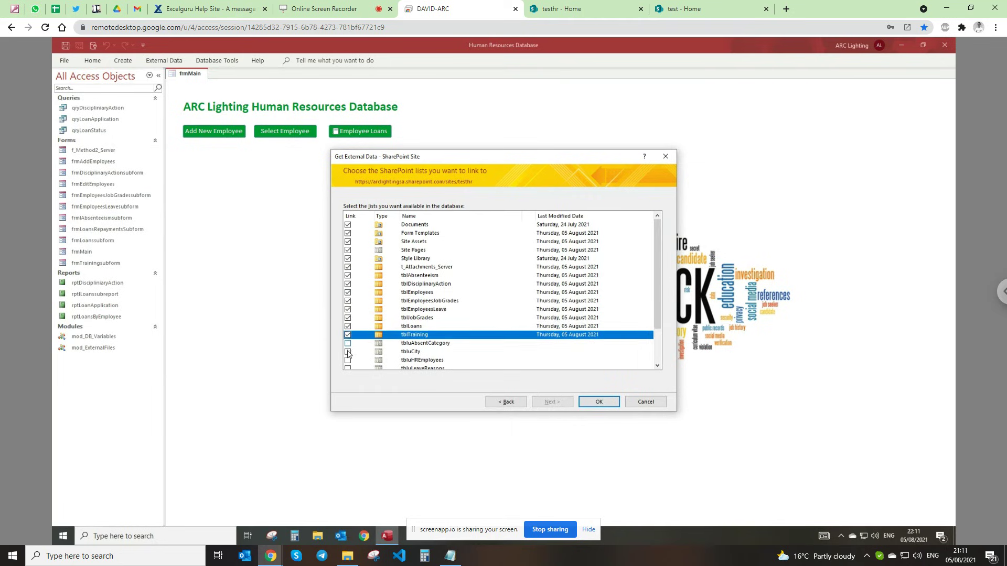
{"action": "left_click", "coordinate": [347, 342]}
- Tick the remaining lists, tbluCity through UserInfo, and link all marked lists
{"action": "left_click", "coordinate": [347, 352]}
{"action": "left_click", "coordinate": [348, 360]}
{"action": "left_click", "coordinate": [348, 368]}
{"action": "left_click_drag", "start_coordinate": [659, 271], "coordinate": [659, 302]}
{"action": "left_click", "coordinate": [347, 365]}
{"action": "left_click", "coordinate": [348, 356]}
{"action": "left_click", "coordinate": [348, 348]}
{"action": "left_click", "coordinate": [347, 339]}
{"action": "left_click", "coordinate": [348, 331]}
{"action": "left_click_drag", "start_coordinate": [659, 309], "coordinate": [669, 228]}
{"action": "left_click", "coordinate": [599, 402]}
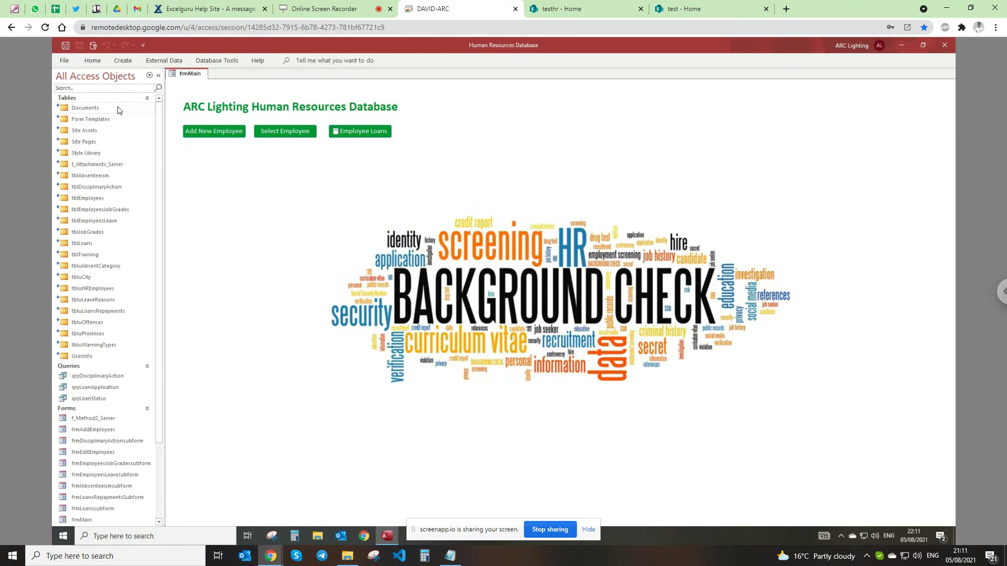
- Change the employee's Home Telephone Number to 'sharepoint test', return to the main menu, and close Access
{"action": "left_click", "coordinate": [161, 76]}
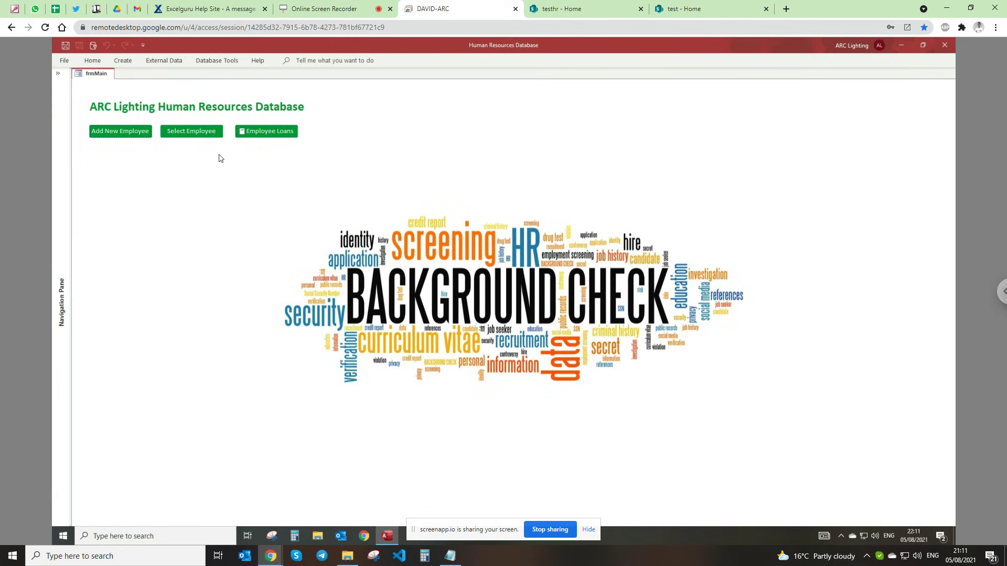
{"action": "left_click", "coordinate": [186, 134]}
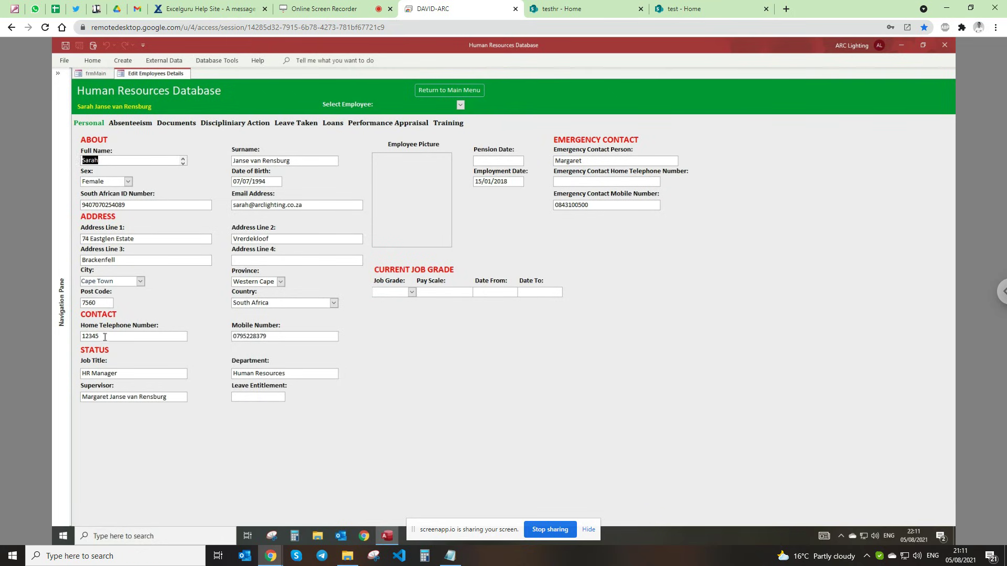
{"action": "double_click", "coordinate": [105, 337]}
{"action": "type", "text": "sharepoint test"}
{"action": "left_click", "coordinate": [453, 91]}
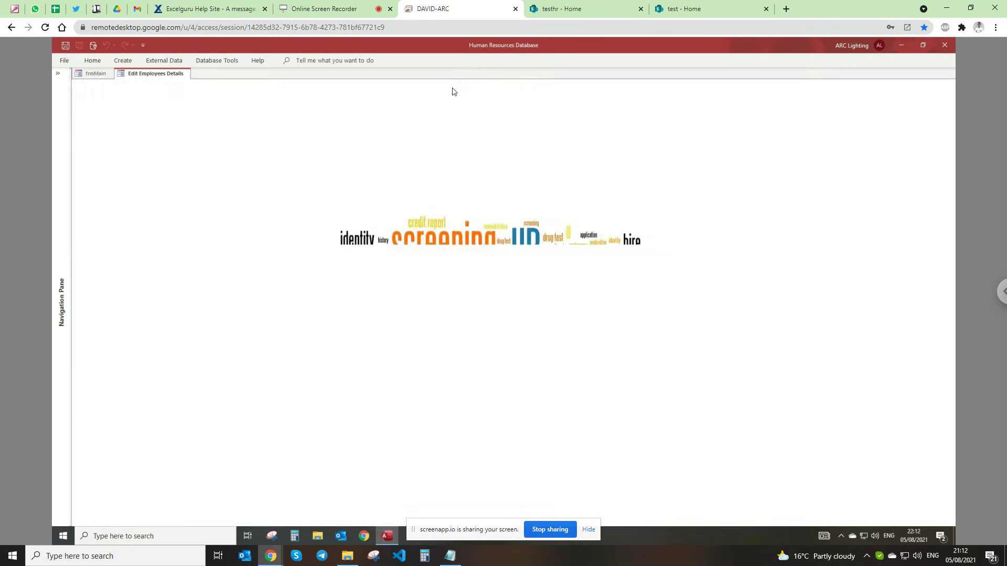
{"action": "left_click", "coordinate": [945, 46]}
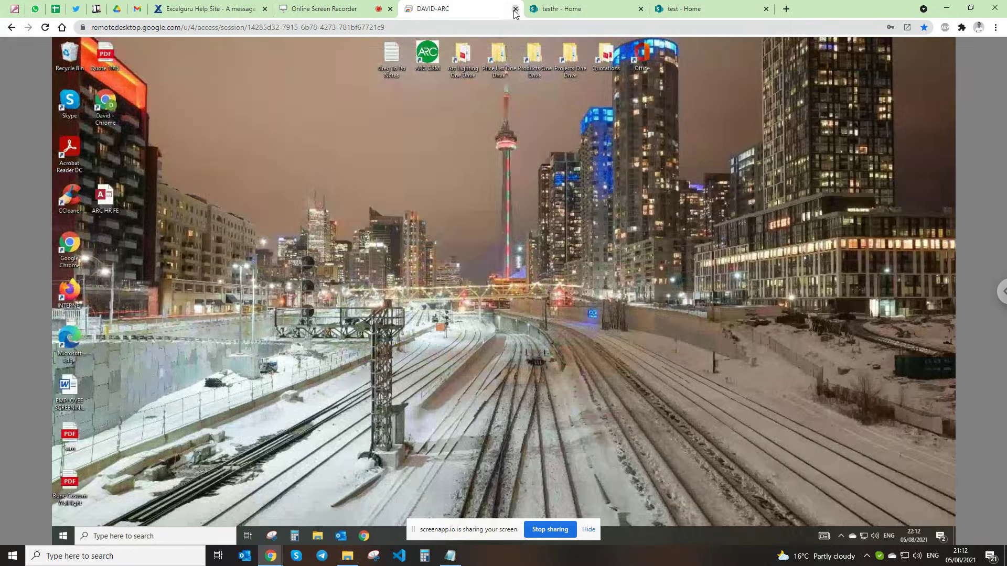
- End the DAVID-ARC remote session and bring up the local ARC HR FE copy with the navigation pane hidden
{"action": "left_click", "coordinate": [515, 9]}
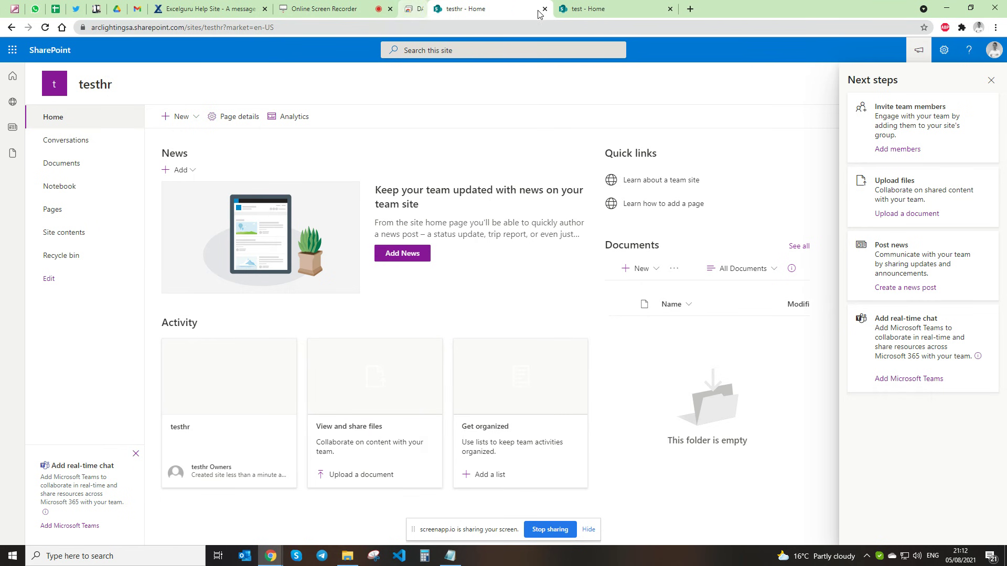
{"action": "left_click", "coordinate": [950, 9]}
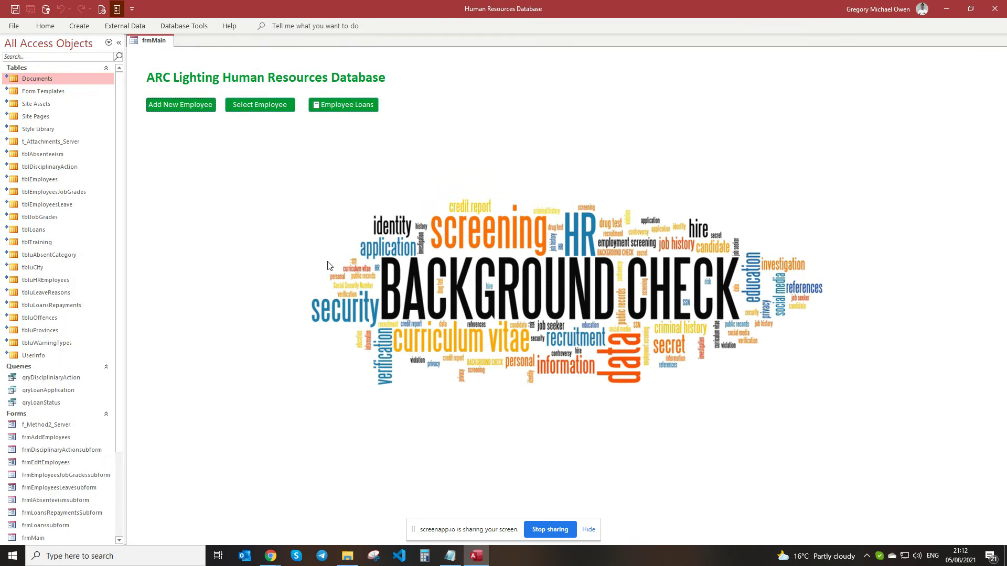
{"action": "left_click", "coordinate": [118, 42]}
- Verify the local employee record shows Home Telephone 'sharepoint test', then switch back to the testhr Chrome window
{"action": "left_click", "coordinate": [156, 108]}
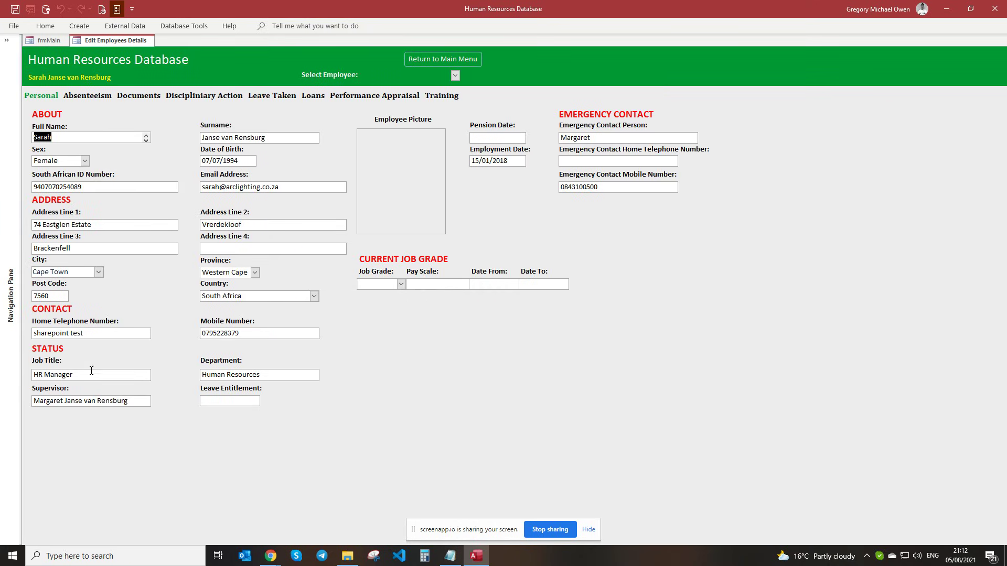
{"action": "left_click", "coordinate": [94, 336]}
{"action": "left_click", "coordinate": [94, 336]}
{"action": "mouse_move", "coordinate": [271, 556]}
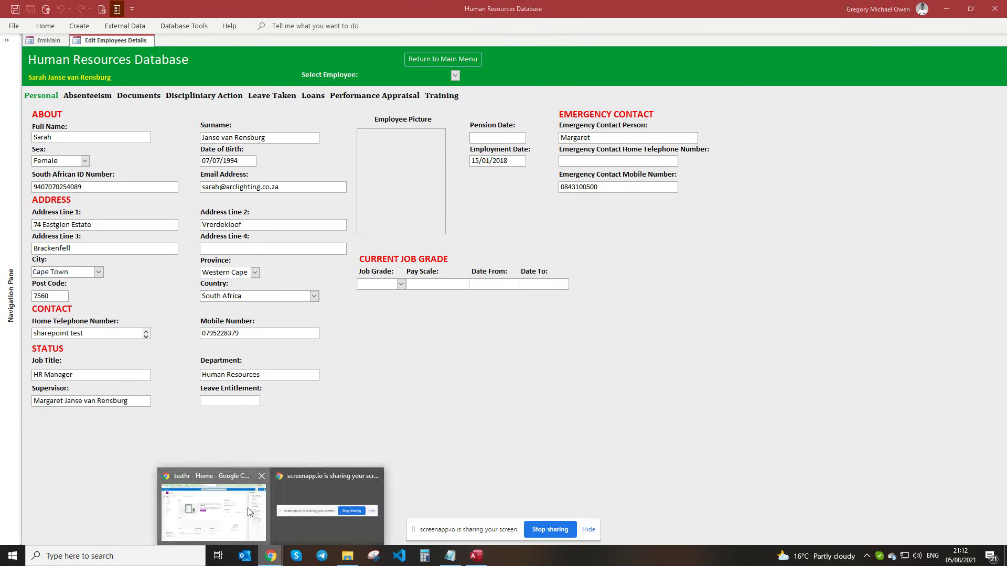
{"action": "left_click", "coordinate": [264, 495]}
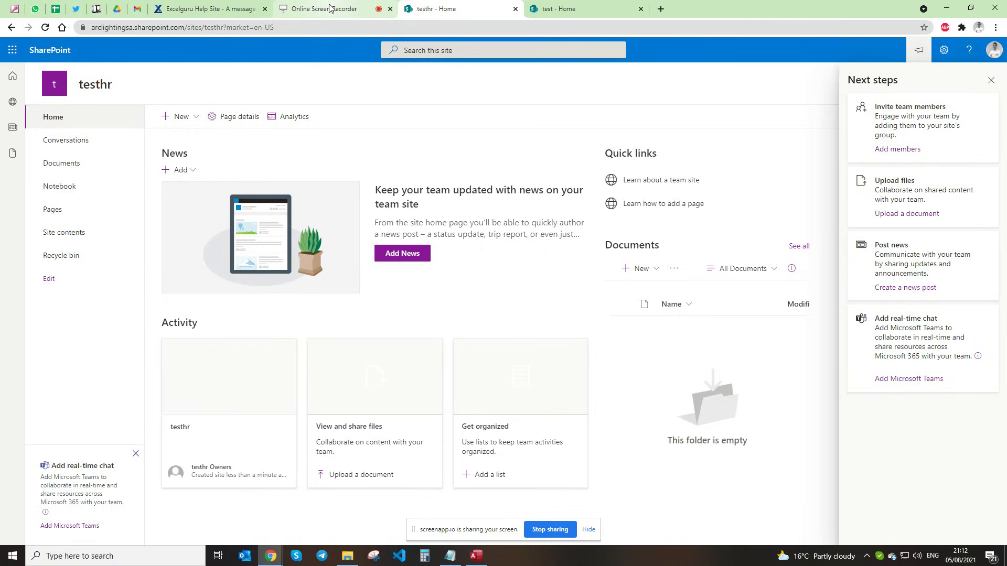